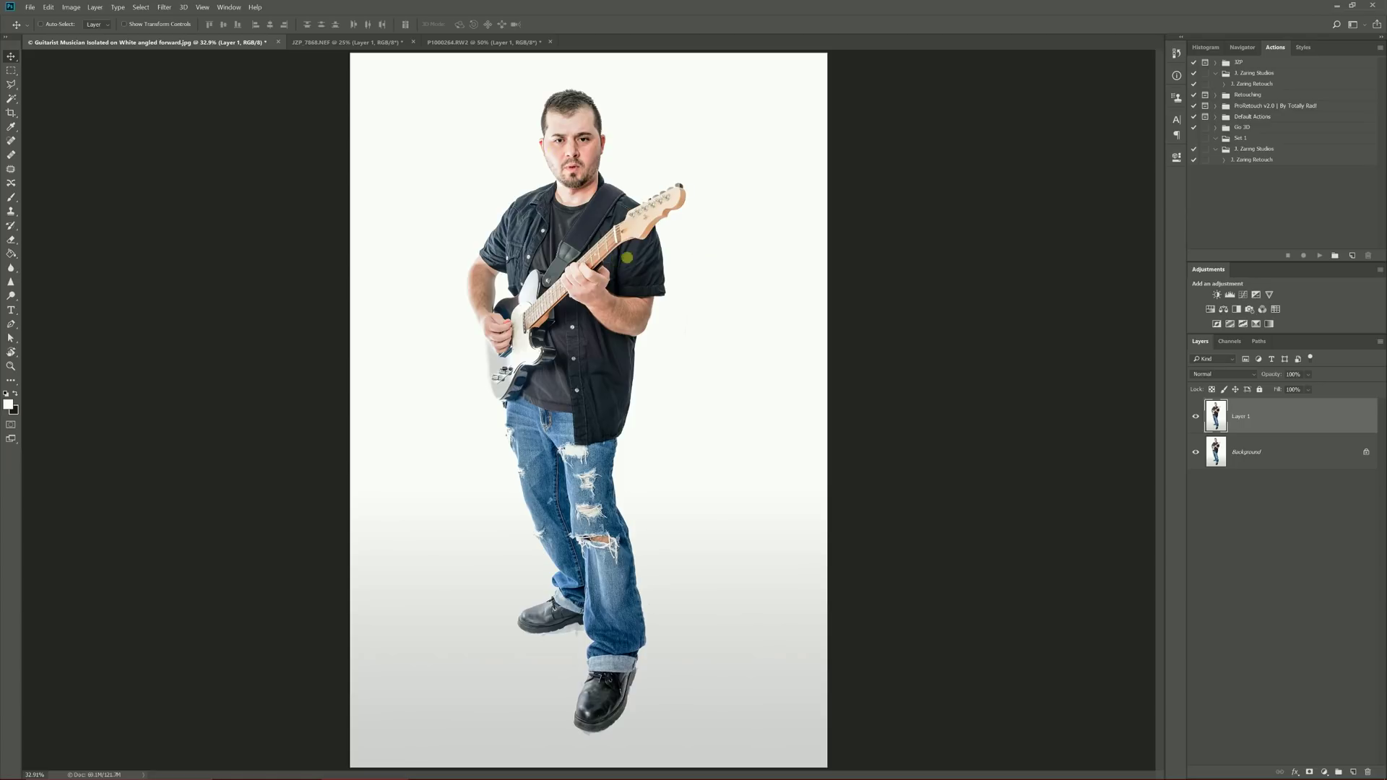
left_click(447, 42)
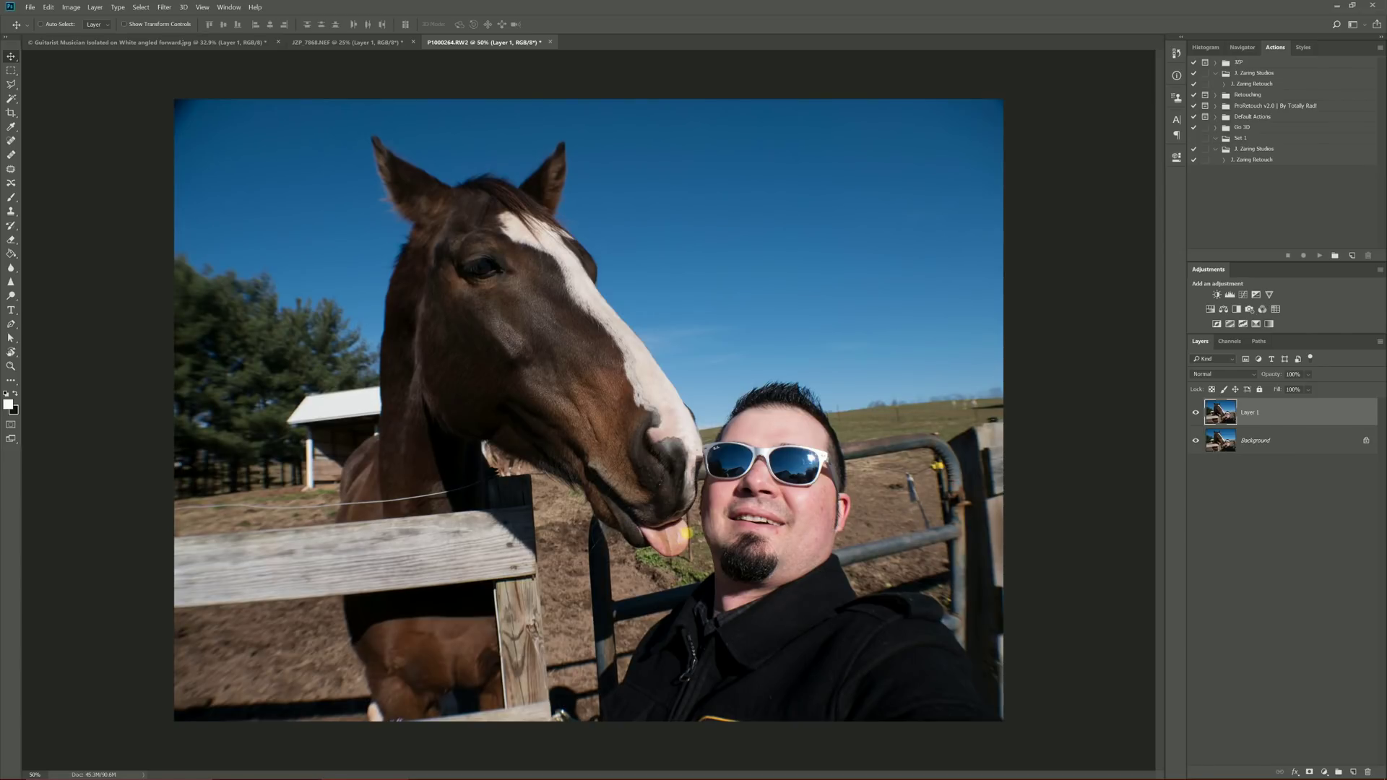
left_click(135, 41)
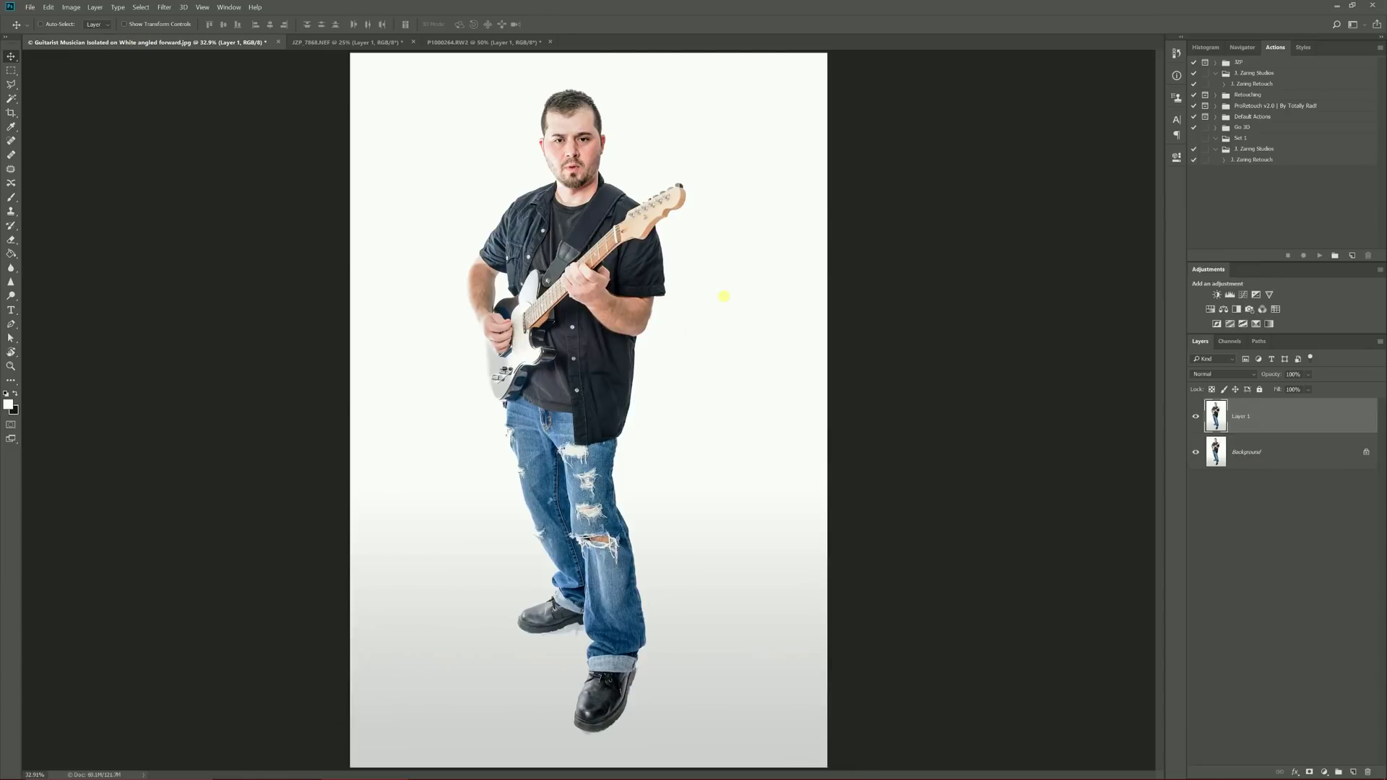
left_click(1264, 463)
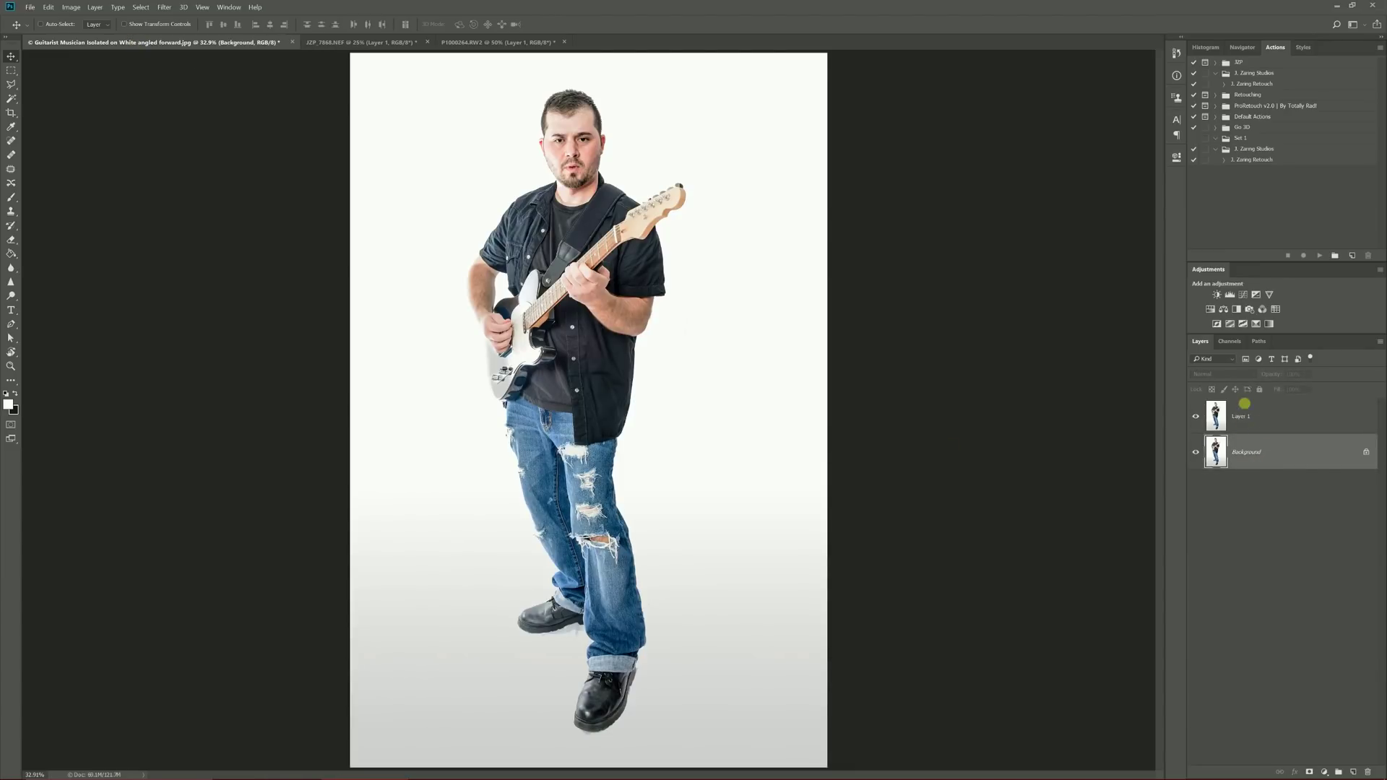
left_click(1247, 407)
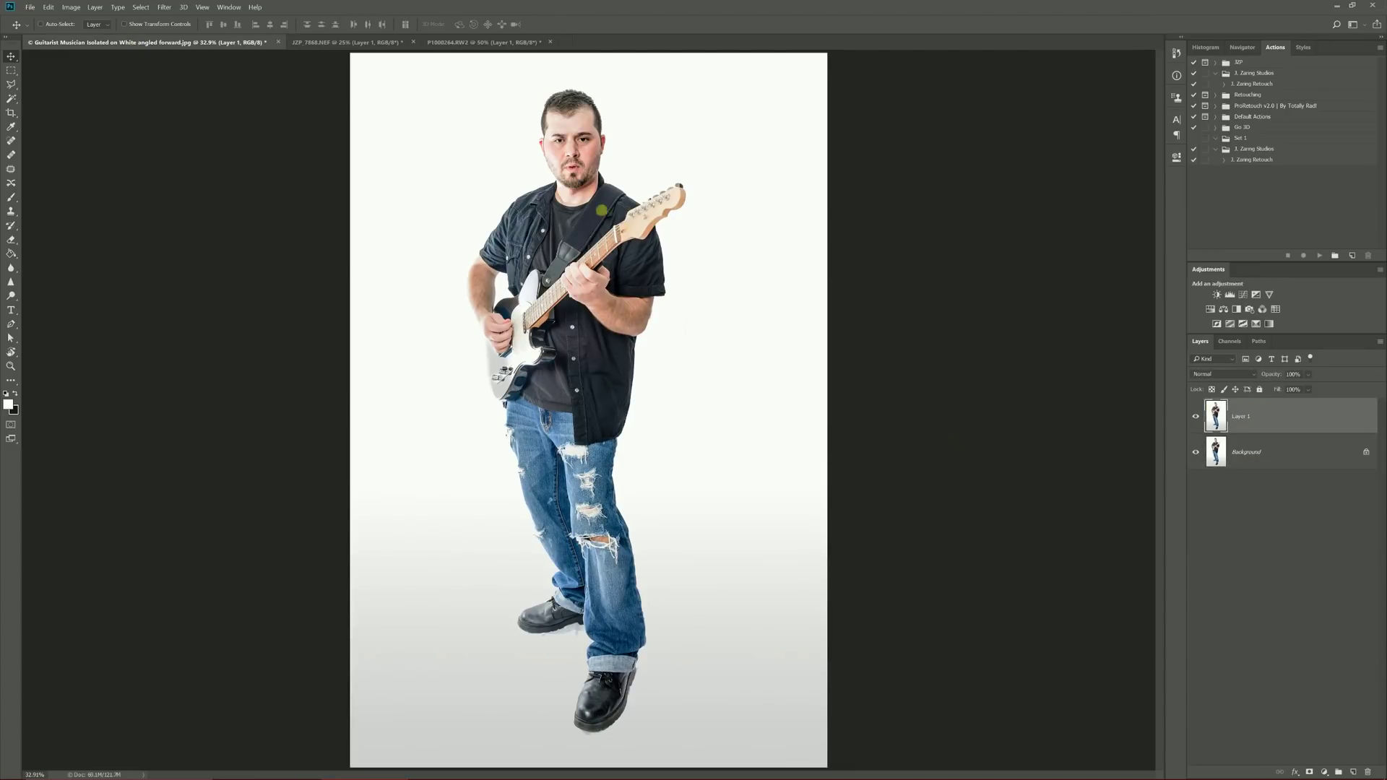
left_click(61, 8)
mouse_move(49, 7)
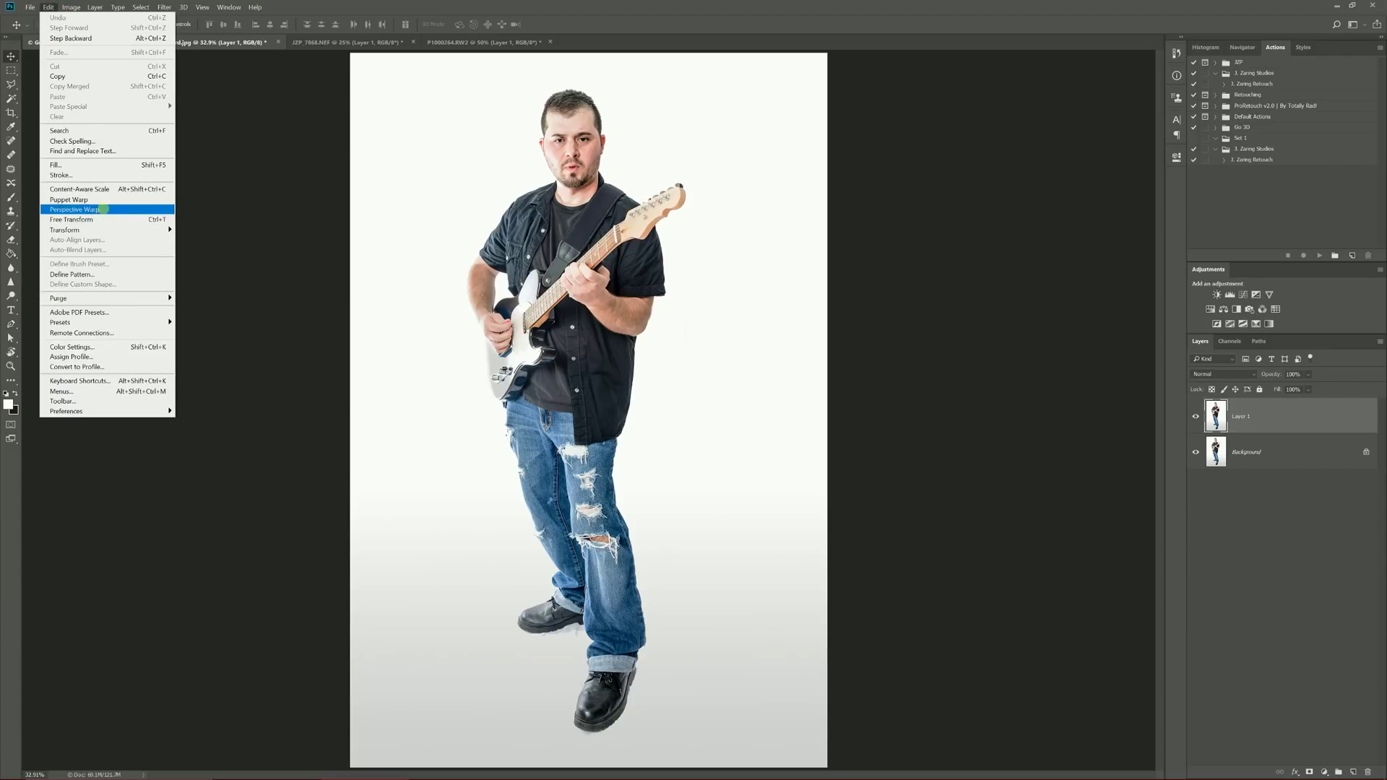
left_click(270, 208)
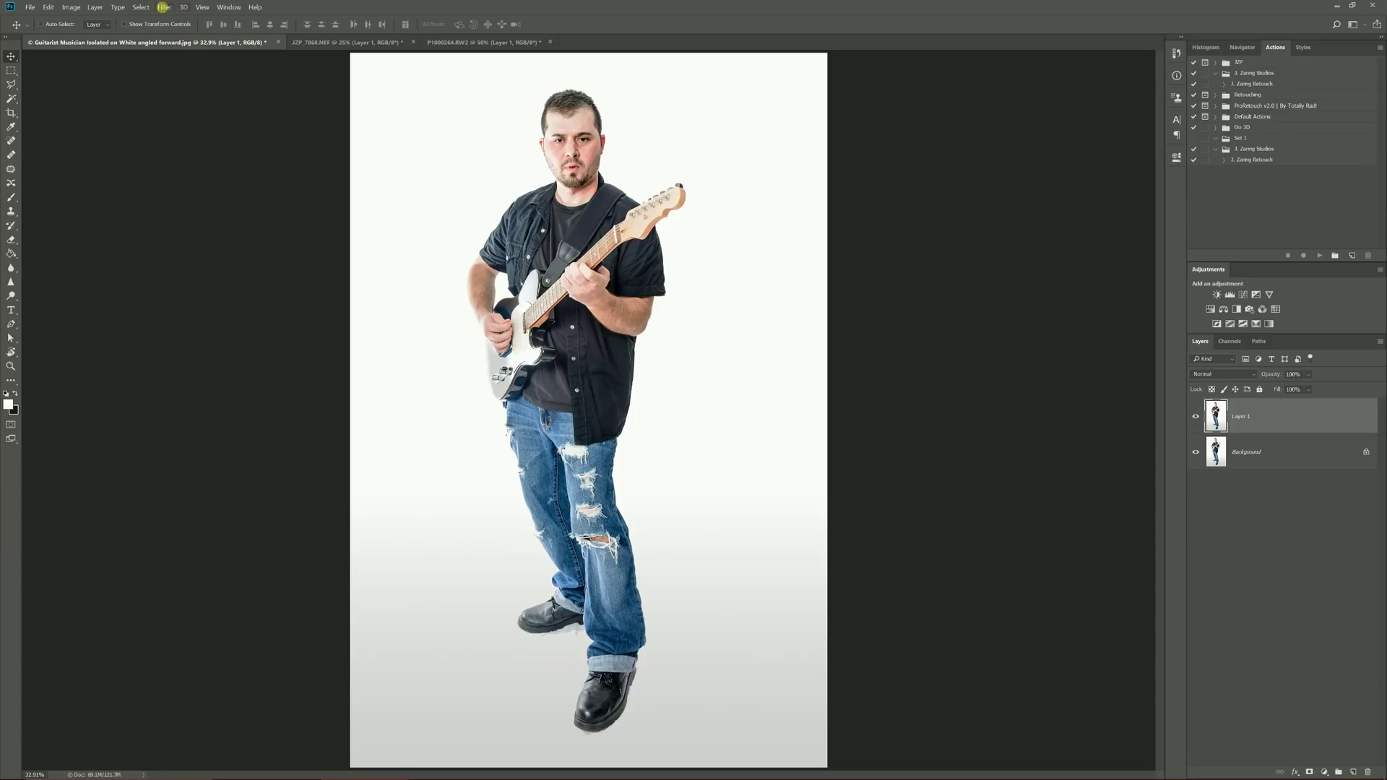
- Open the duplicated guitarist layer in the Liquify filter with the head in view
left_click(164, 7)
left_click(206, 86)
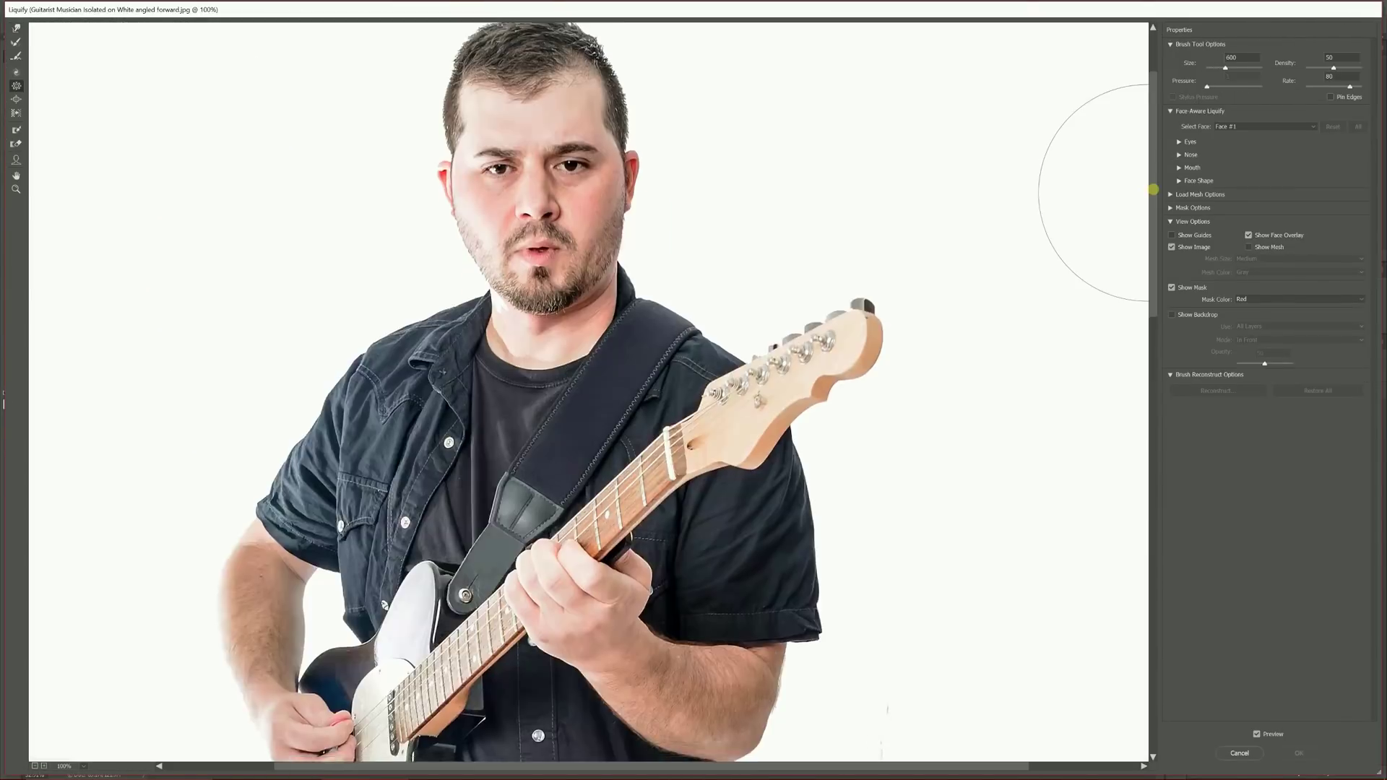
left_click_drag(1153, 189, 1154, 169)
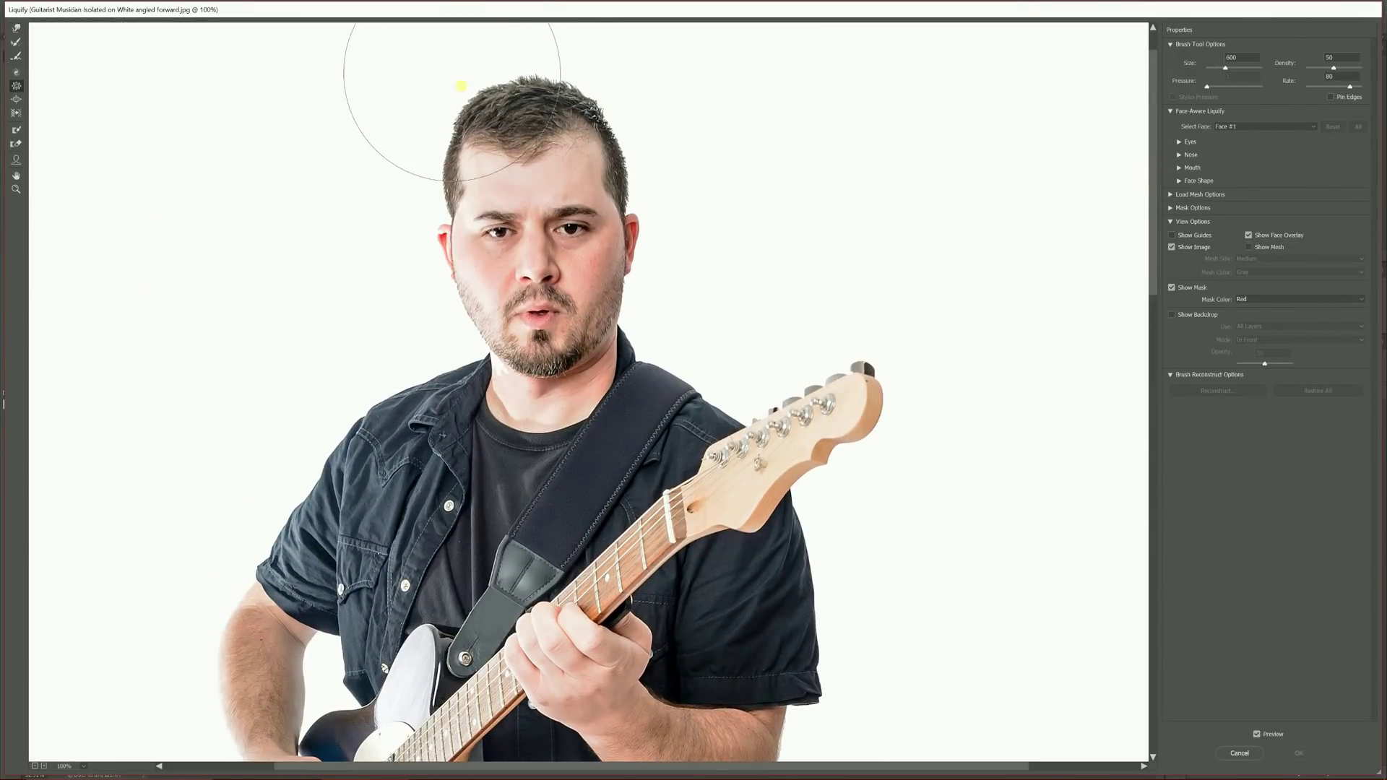
- Enlarge both of the guitarist's eyes using the Bloat tool with a brush size of 100
key("bracketleft")
key("bracketleft")
key("bracketleft")
key("bracketleft")
key("bracketleft")
key("bracketleft")
left_click(16, 99)
key("bracketright")
key("bracketleft")
key("bracketleft")
key("bracketleft")
key("bracketleft")
key("bracketleft")
left_click(570, 229)
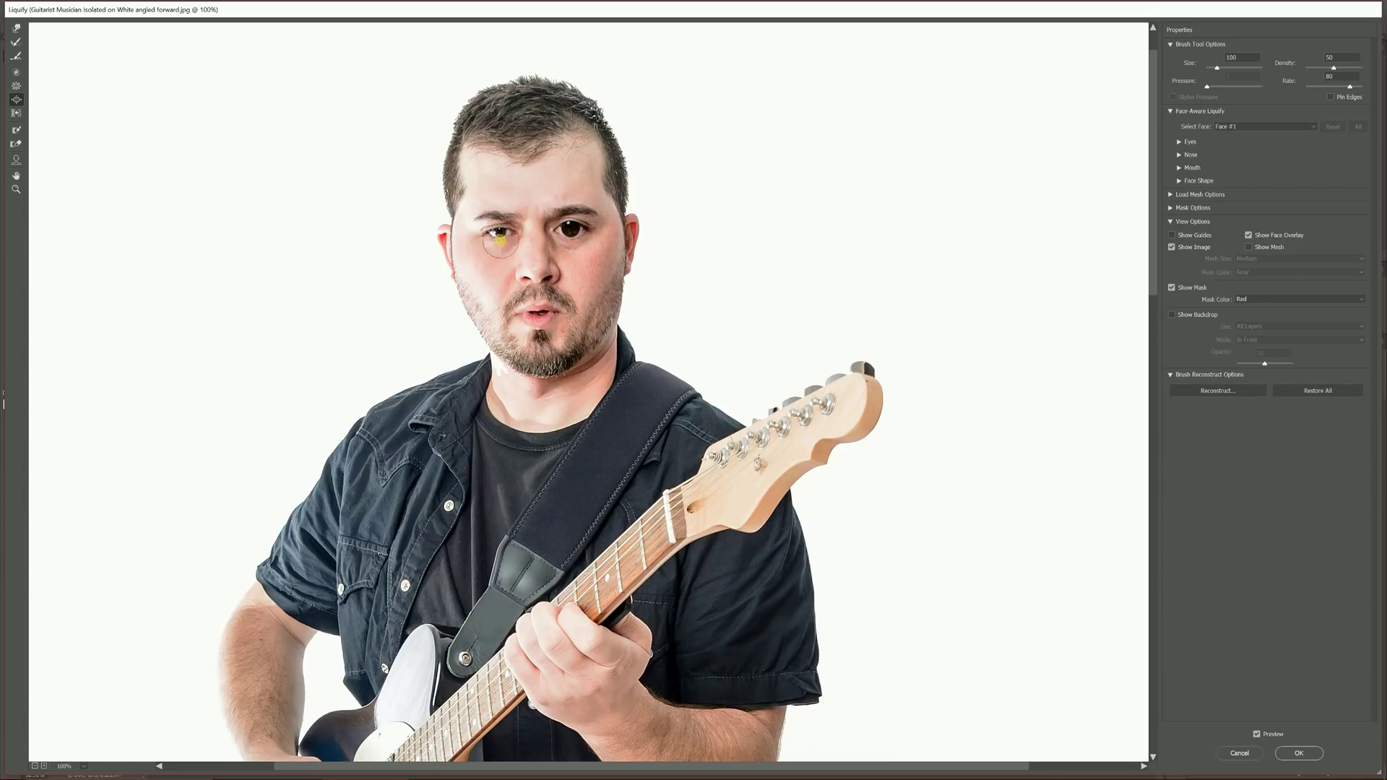
left_click(499, 235)
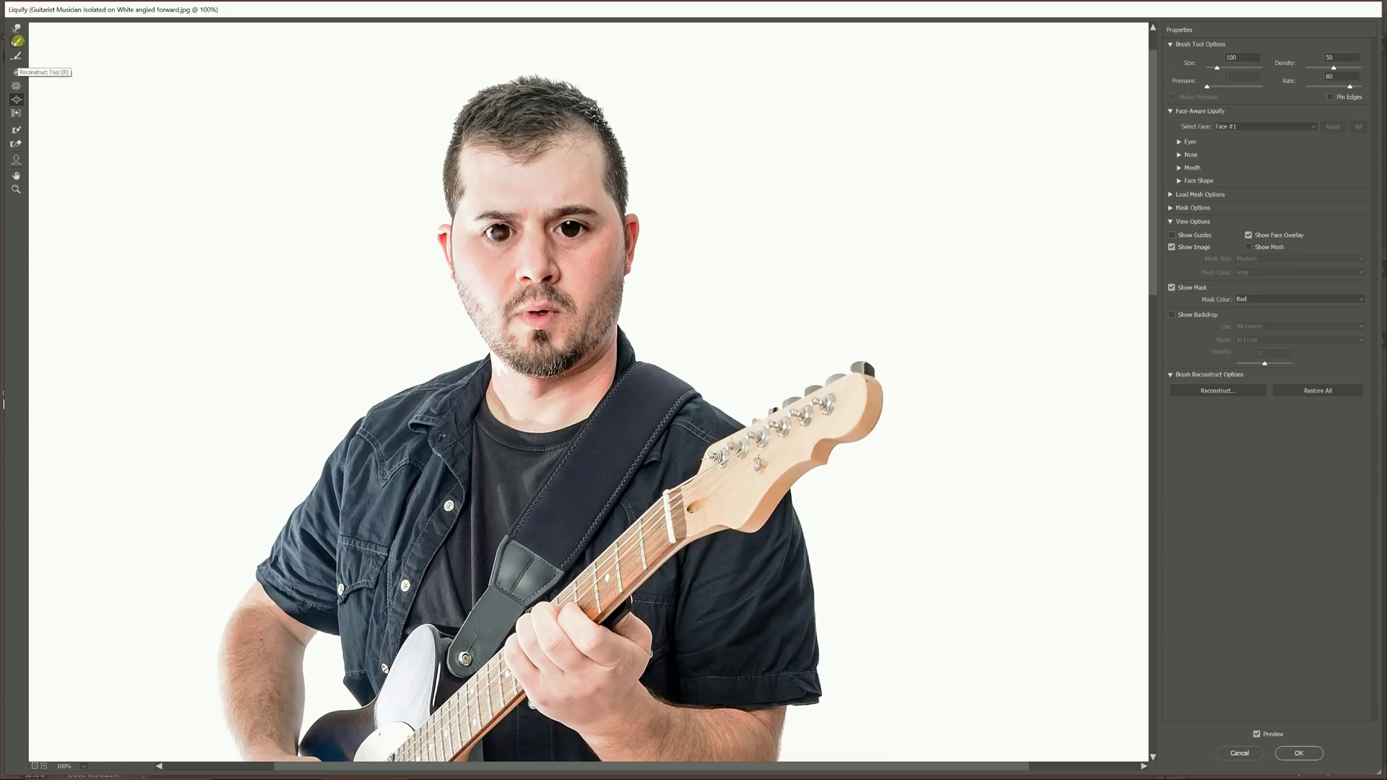
- Push both sides of the guitarist's face inward using the Forward Warp tool with a brush size of 300
left_click(17, 28)
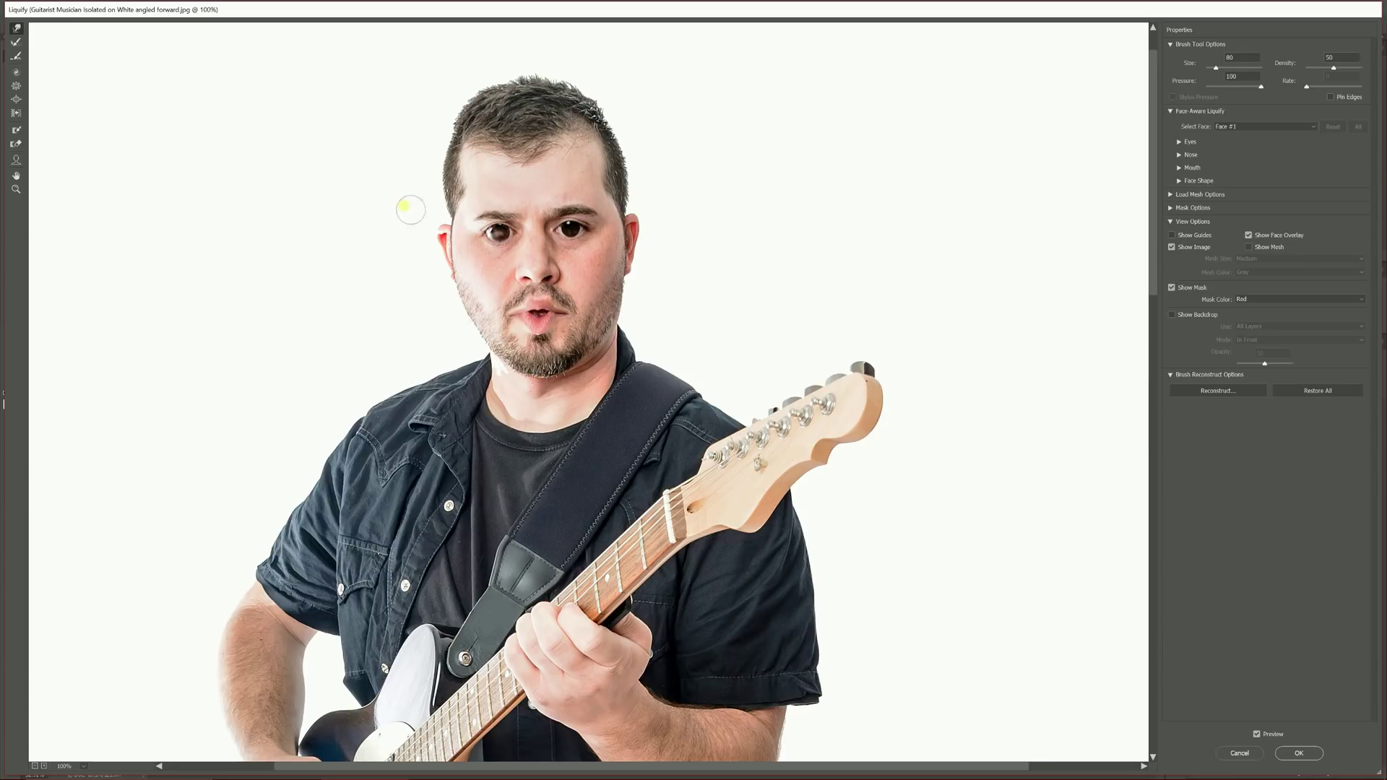
key("bracketright")
key("bracketright")
key("bracketright")
key("bracketright")
key("bracketright")
key("bracketright")
key("bracketright")
key("bracketright")
key("bracketright")
key("bracketright")
key("bracketright")
key("bracketleft")
key("bracketleft")
key("bracketleft")
scroll(433, 292, "up", 1)
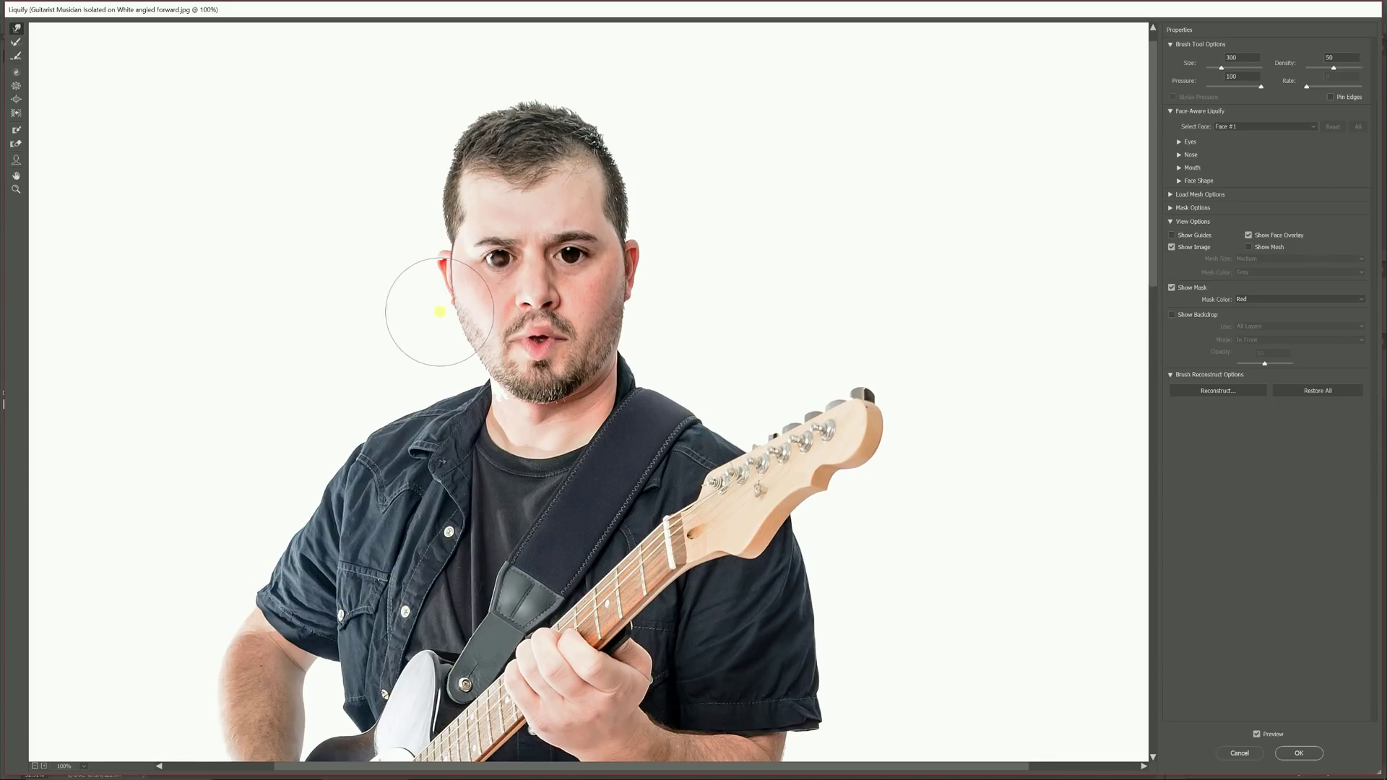
left_click_drag(439, 312, 453, 310)
key("ctrl+z")
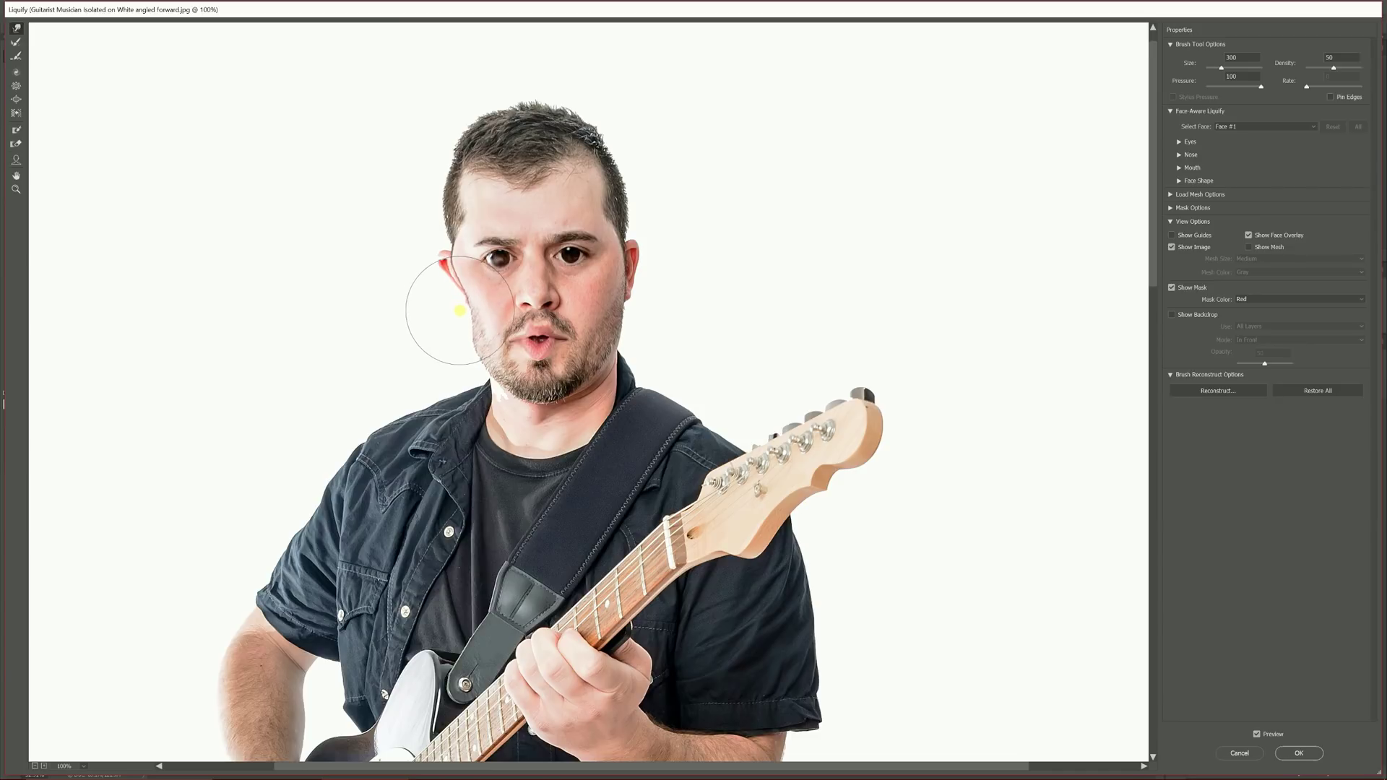
left_click_drag(609, 310, 589, 303)
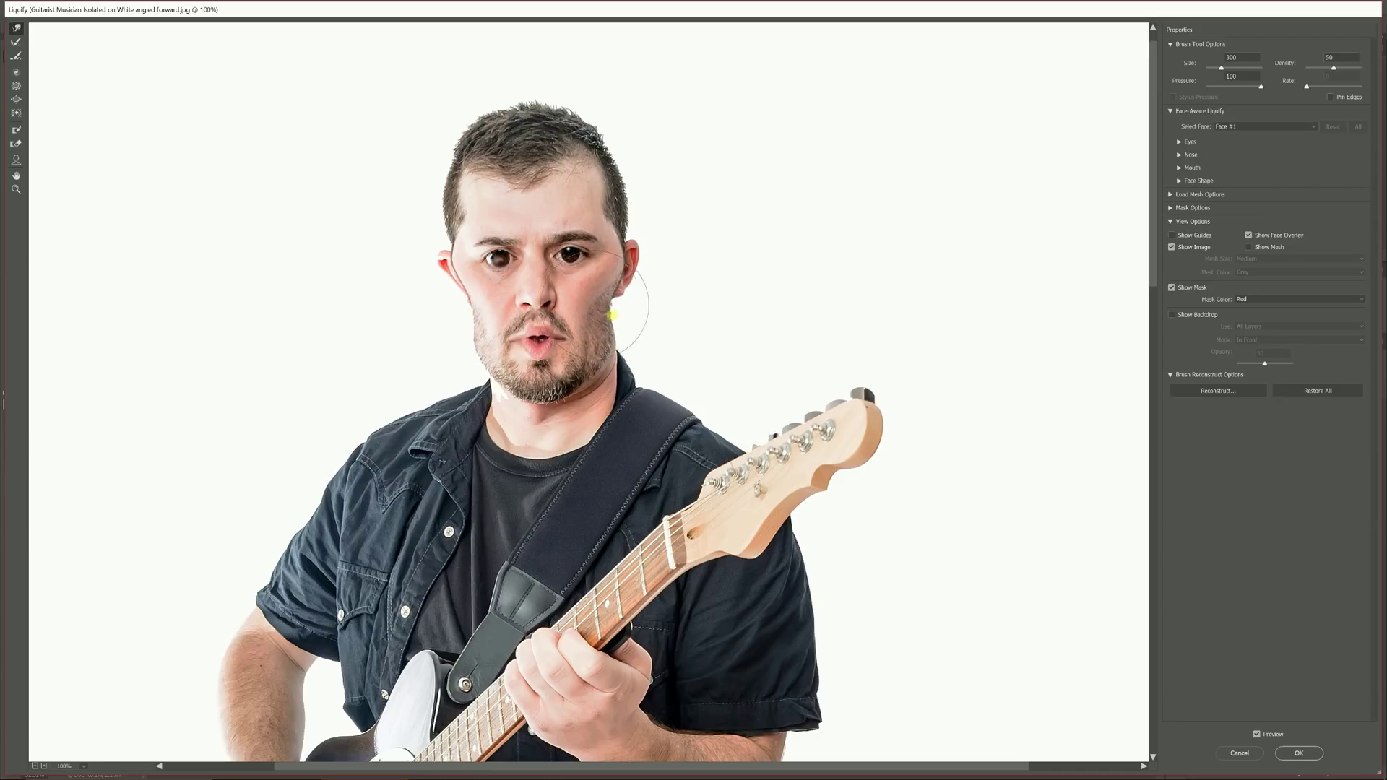
- Stretch the top of the head upward and outward with Forward Warp and nudge the chin up
mouse_move(513, 157)
left_mouse_down()
mouse_move(524, 108)
mouse_move(564, 134)
mouse_move(585, 126)
mouse_move(601, 166)
mouse_move(627, 179)
mouse_move(585, 164)
mouse_move(601, 140)
mouse_move(513, 133)
mouse_move(562, 127)
mouse_move(559, 115)
mouse_move(460, 151)
mouse_move(479, 133)
mouse_move(460, 195)
mouse_move(447, 193)
mouse_move(486, 136)
mouse_move(518, 132)
mouse_move(533, 106)
mouse_move(501, 109)
mouse_move(456, 135)
mouse_move(589, 112)
left_mouse_up()
key("[")
key("[")
key("[")
key("[")
key("[")
key("[")
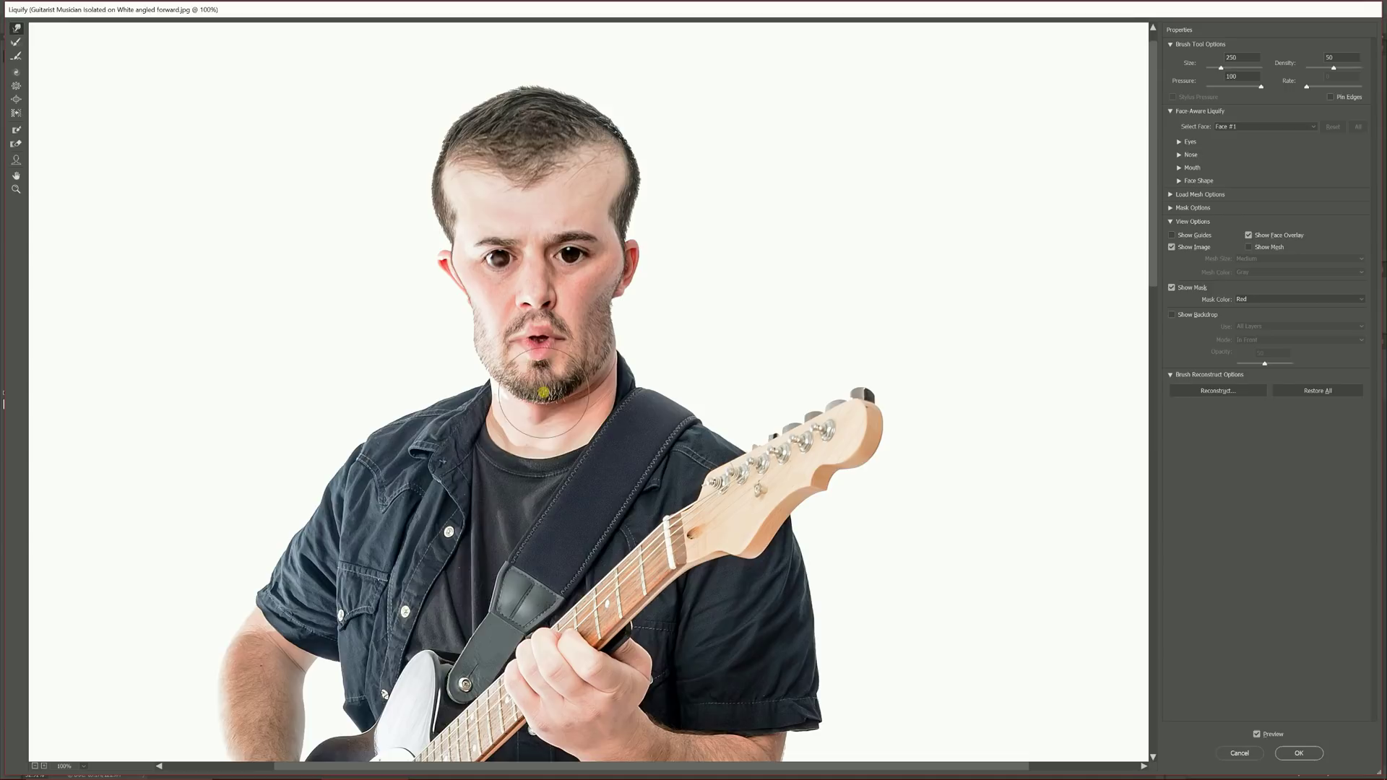
key("bracketright")
scroll(542, 383, "down", 1)
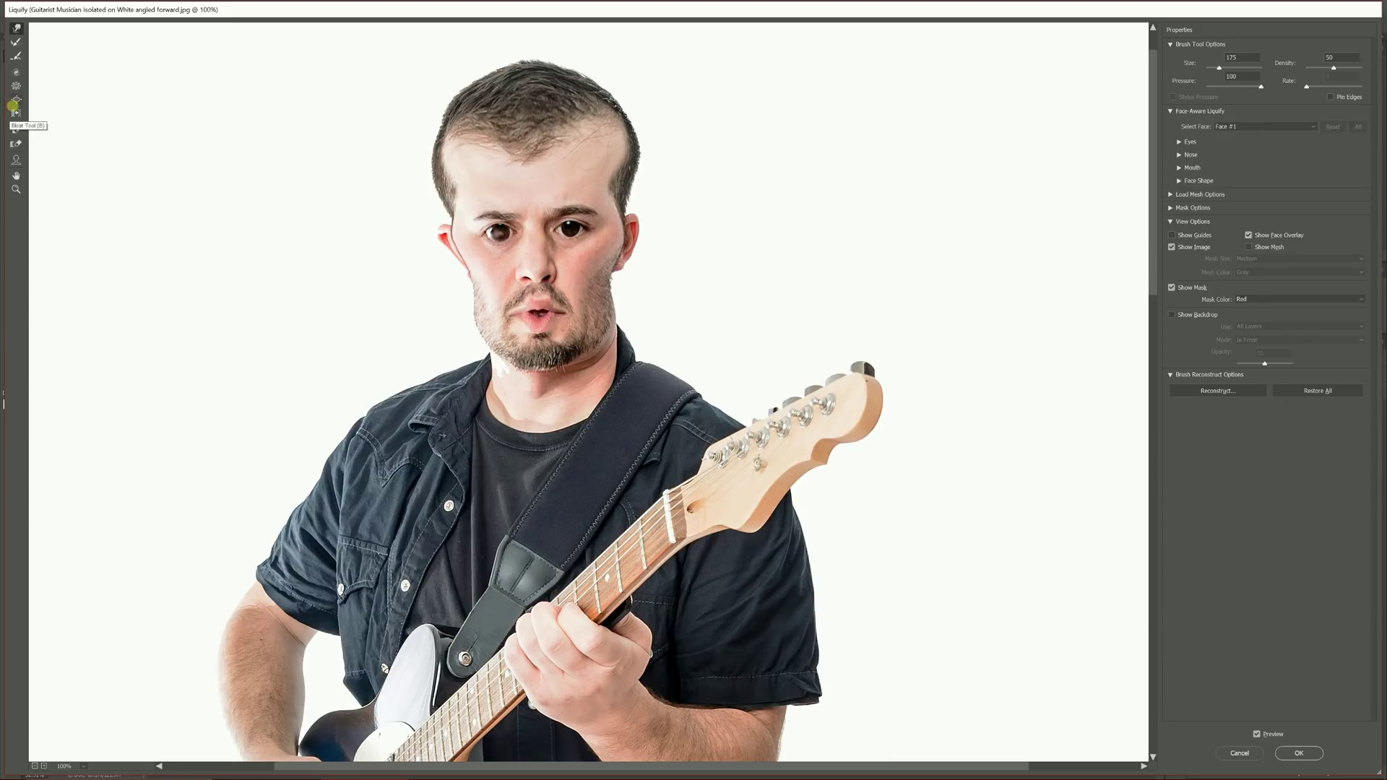
- Shrink the guitarist's nose with the Pucker tool
left_click(16, 85)
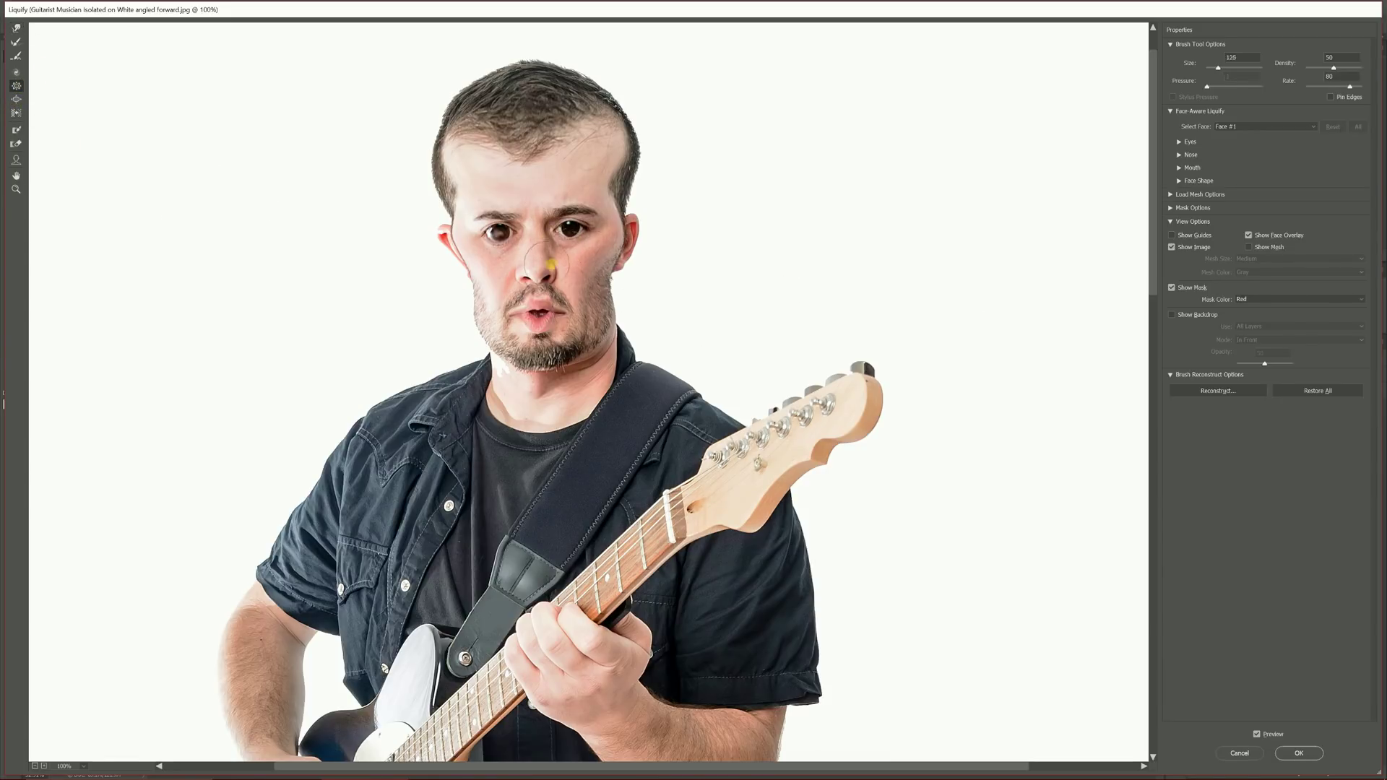
left_click(536, 293)
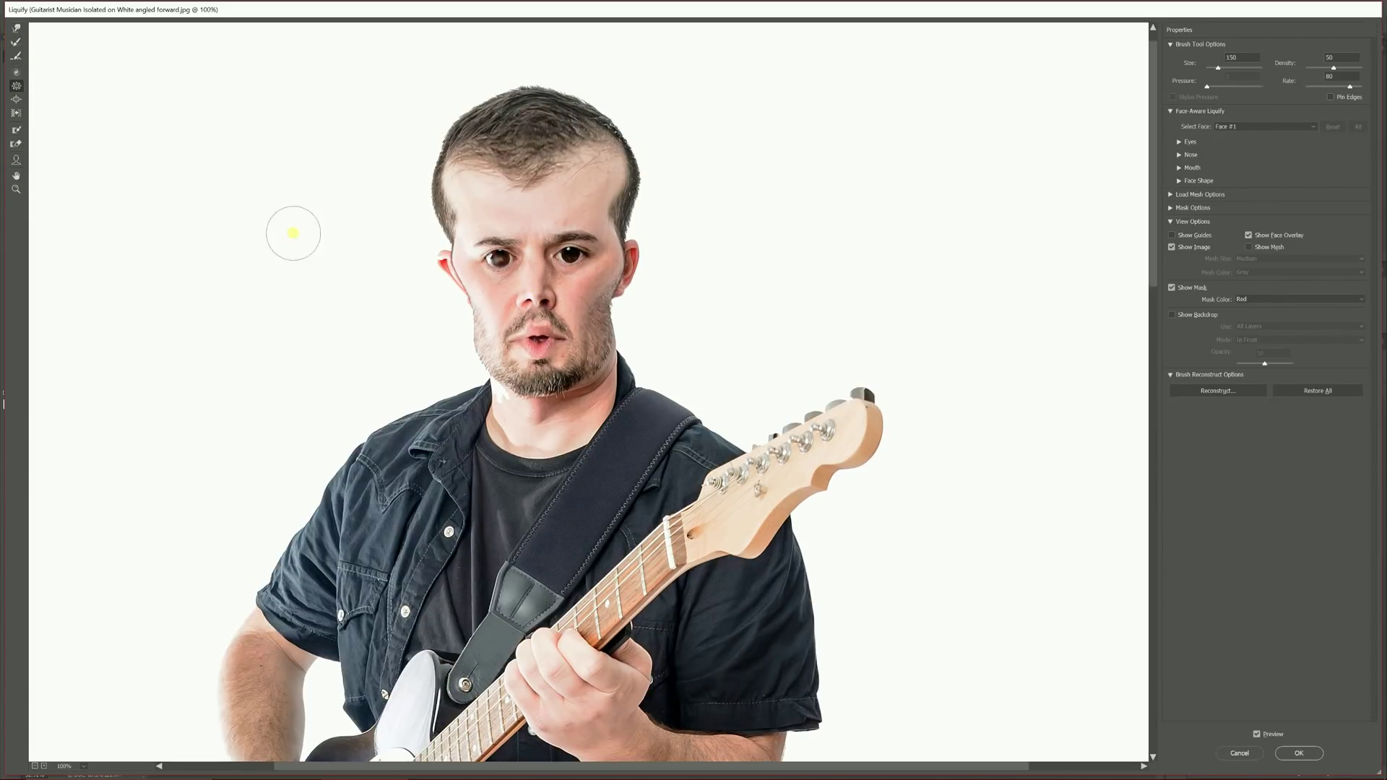
key("bracketleft")
key("bracketleft")
key("bracketleft")
key("bracketleft")
key("bracketleft")
key("bracketleft")
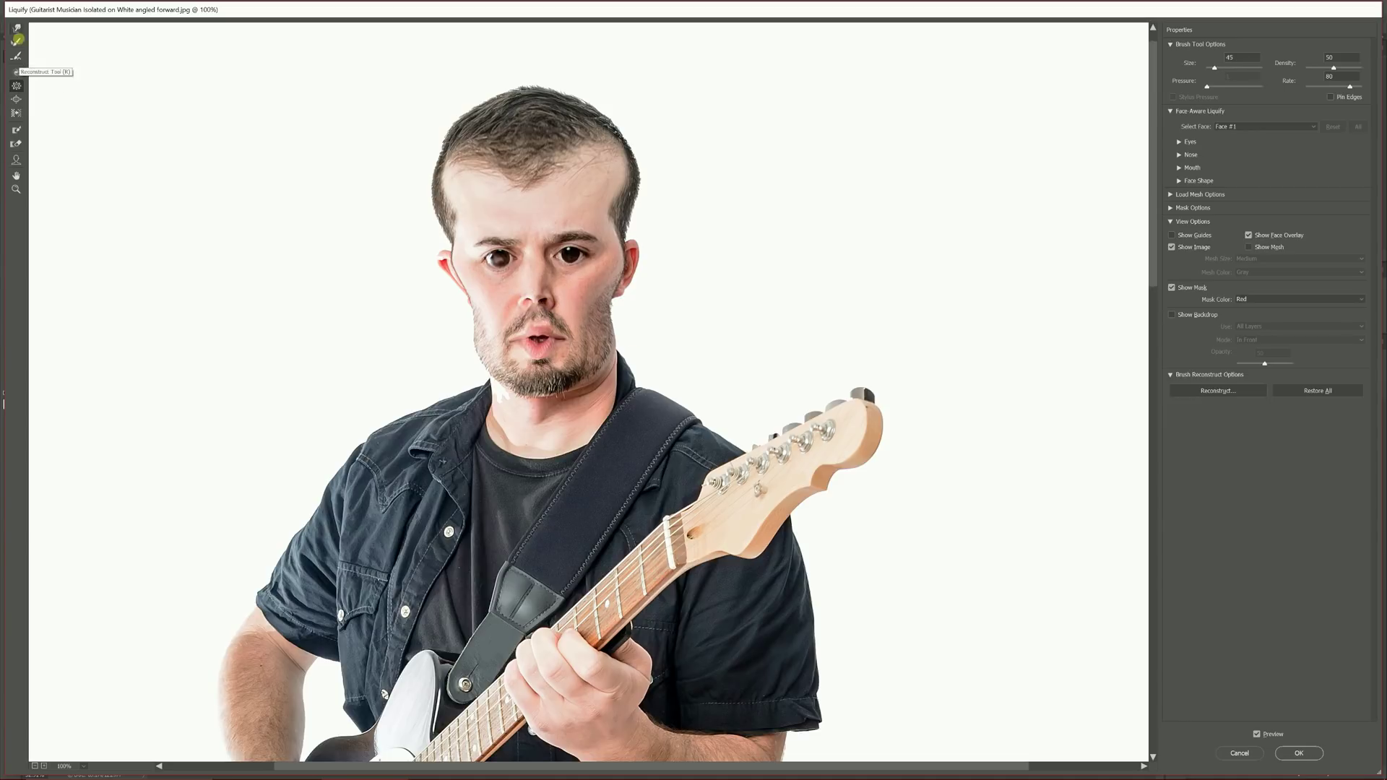
- Pull both ears outward and upward with the Forward Warp tool and apply the Liquify changes
left_click(17, 32)
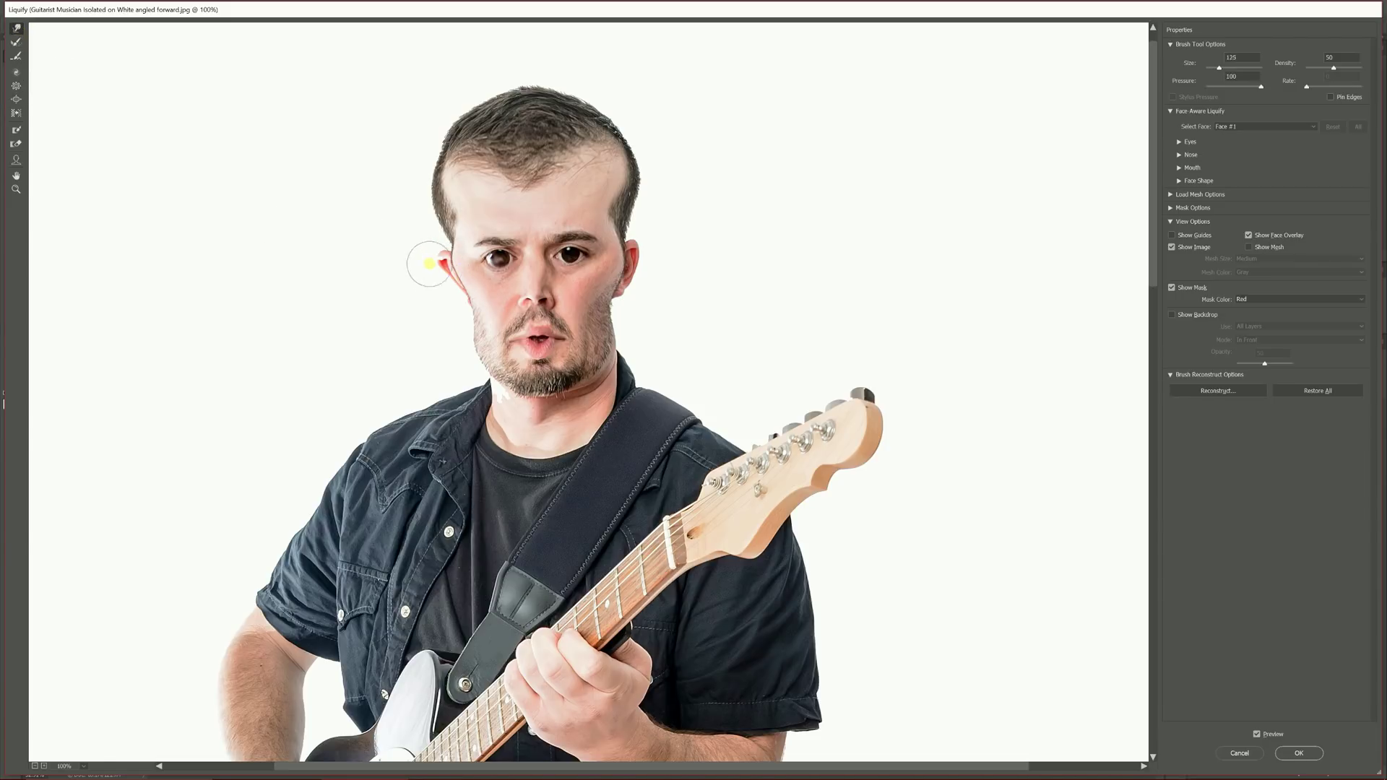
left_click_drag(443, 262, 432, 253)
left_click_drag(631, 261, 643, 246)
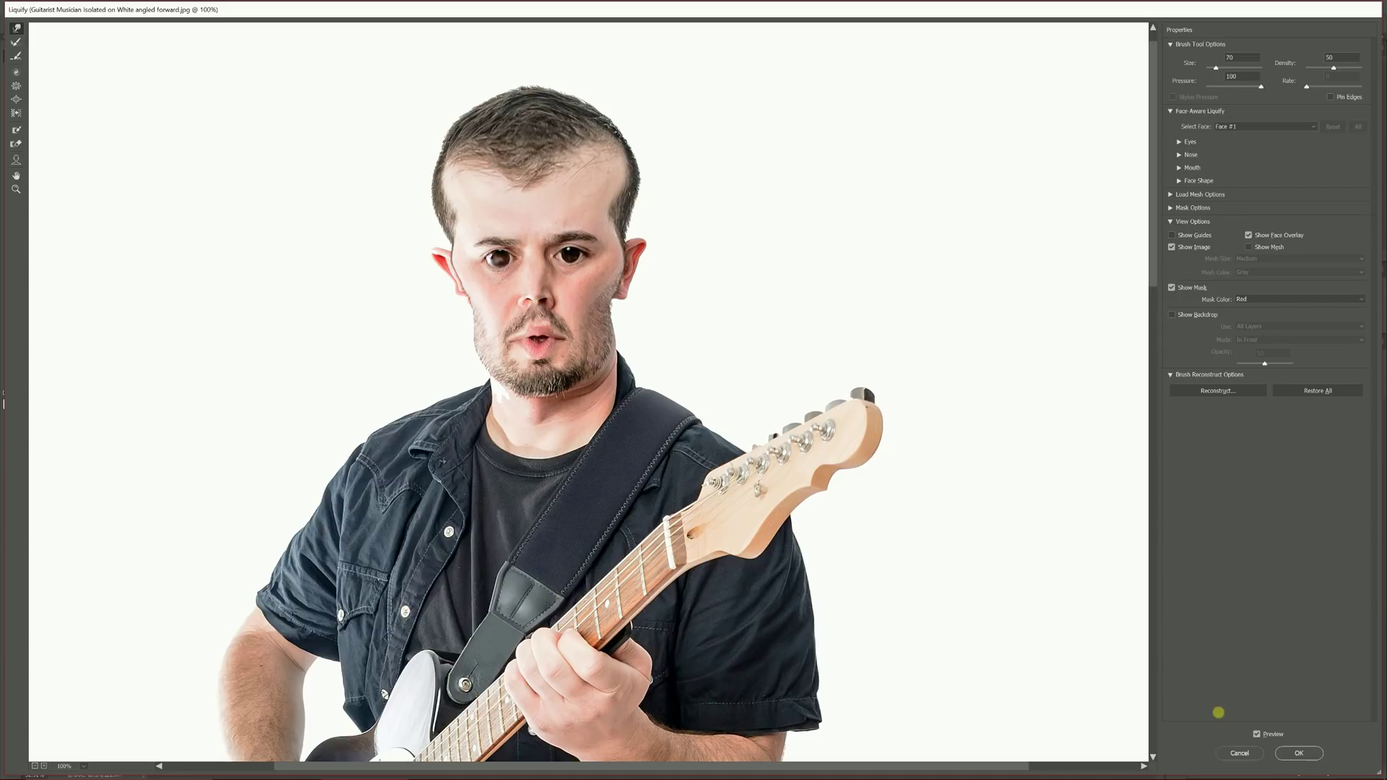
left_click(1298, 752)
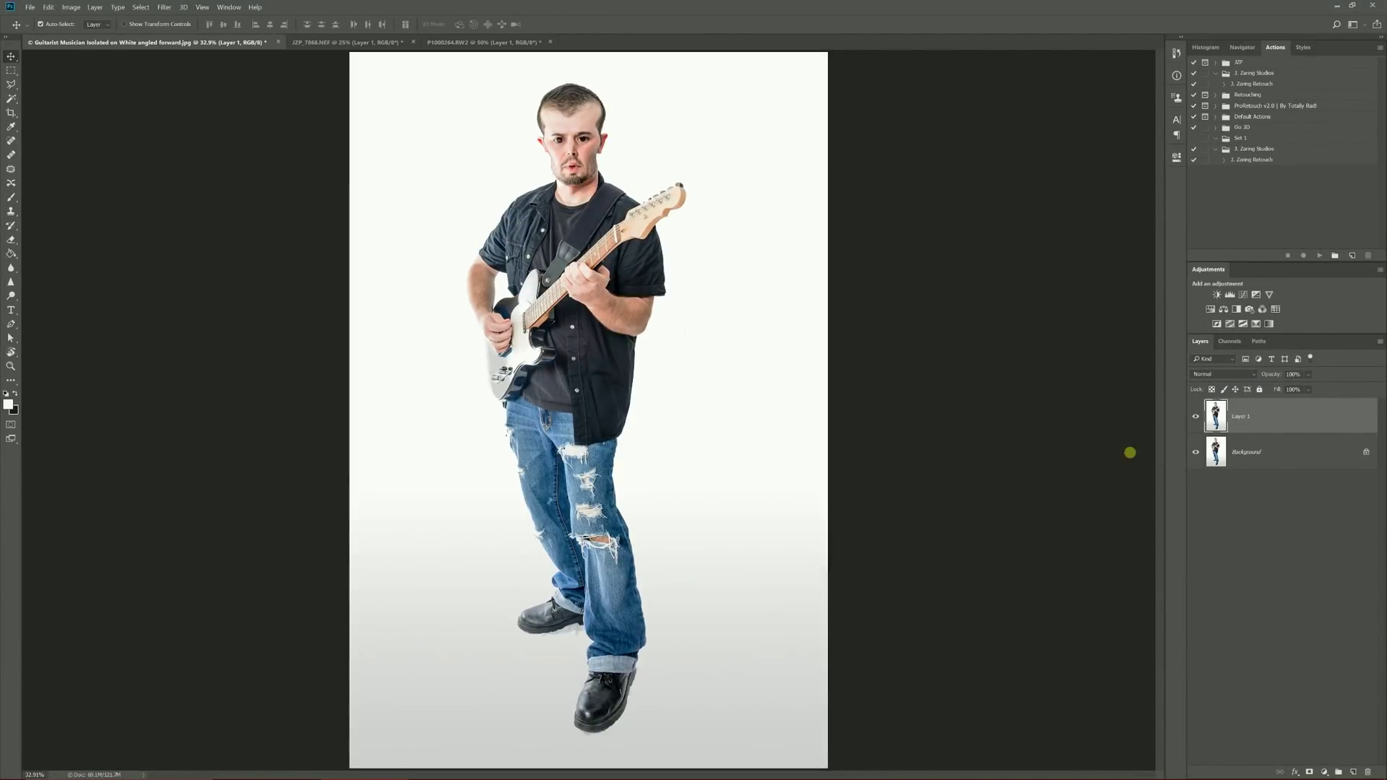
- Add a new layer and paint small white catchlights in both eyes with the Brush tool
key("ctrl+plus")
key("ctrl+plus")
key("ctrl+plus")
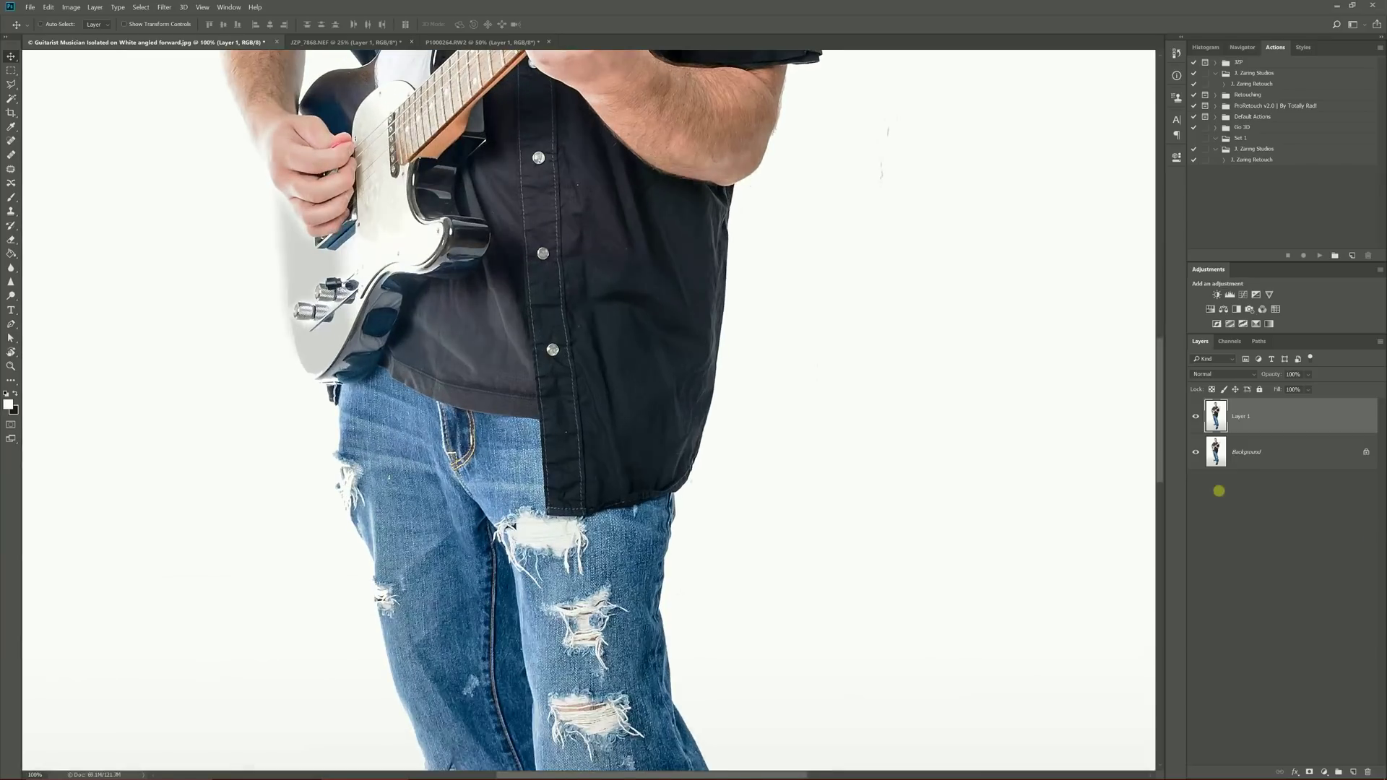
scroll(1159, 460, "up", 3)
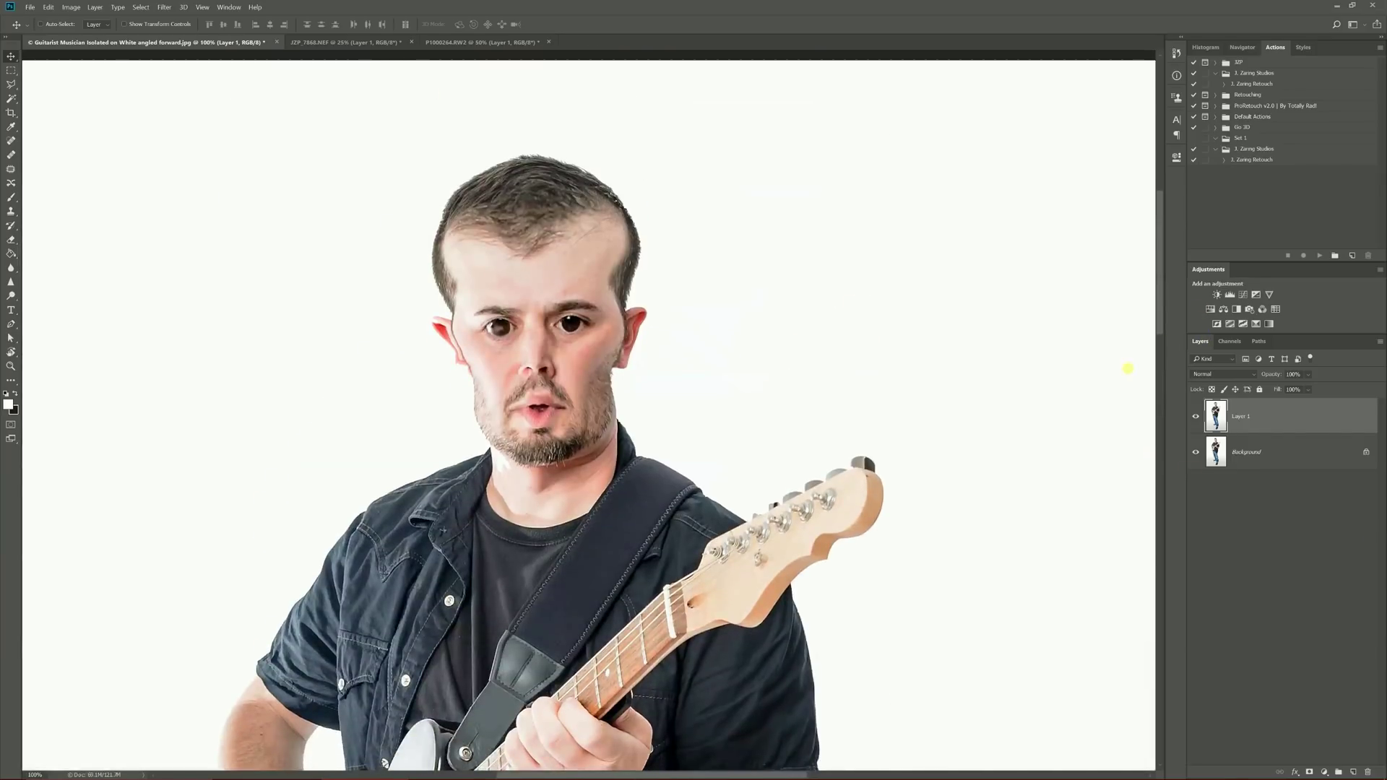
key("ctrl+shift+n")
key("Return")
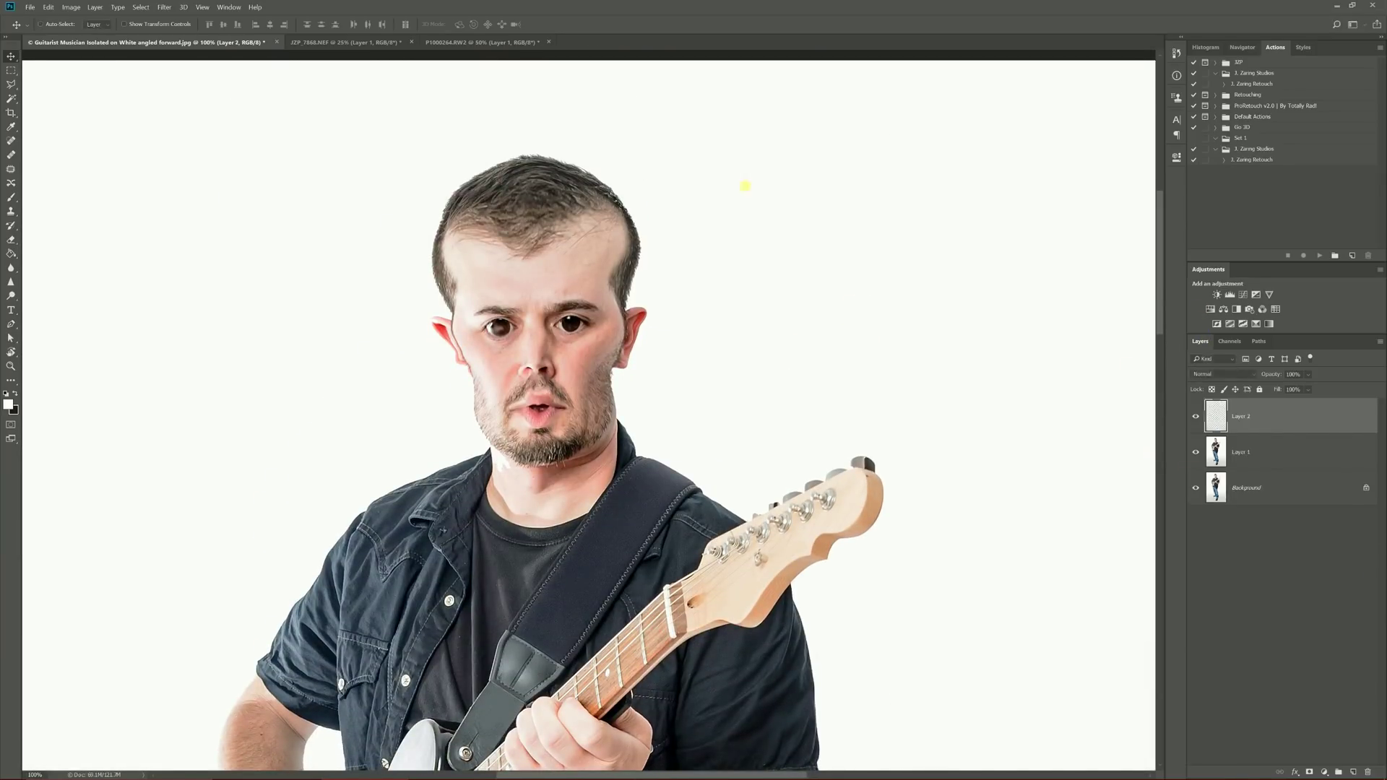
key("ctrl+plus")
key("ctrl+plus")
key("ctrl+plus")
key("ctrl+minus")
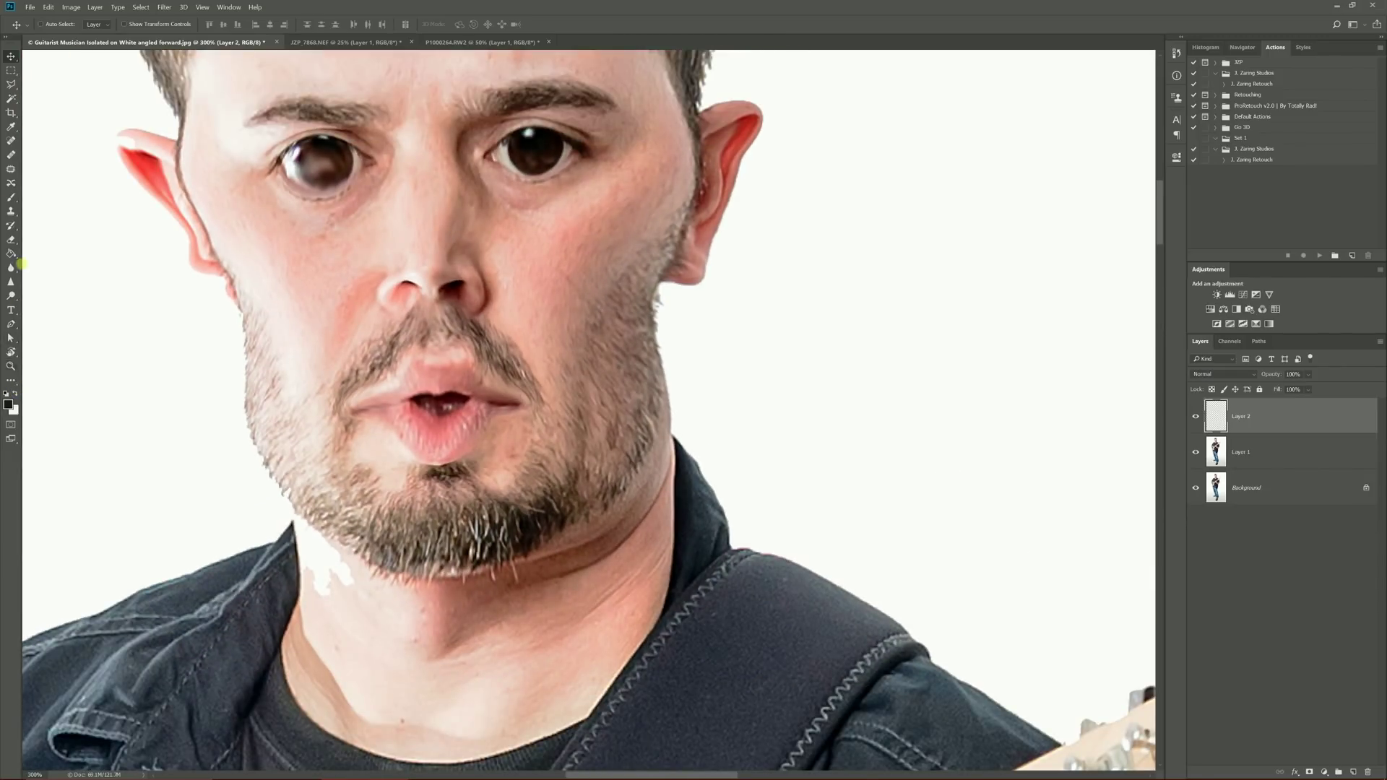
key("b")
key("x")
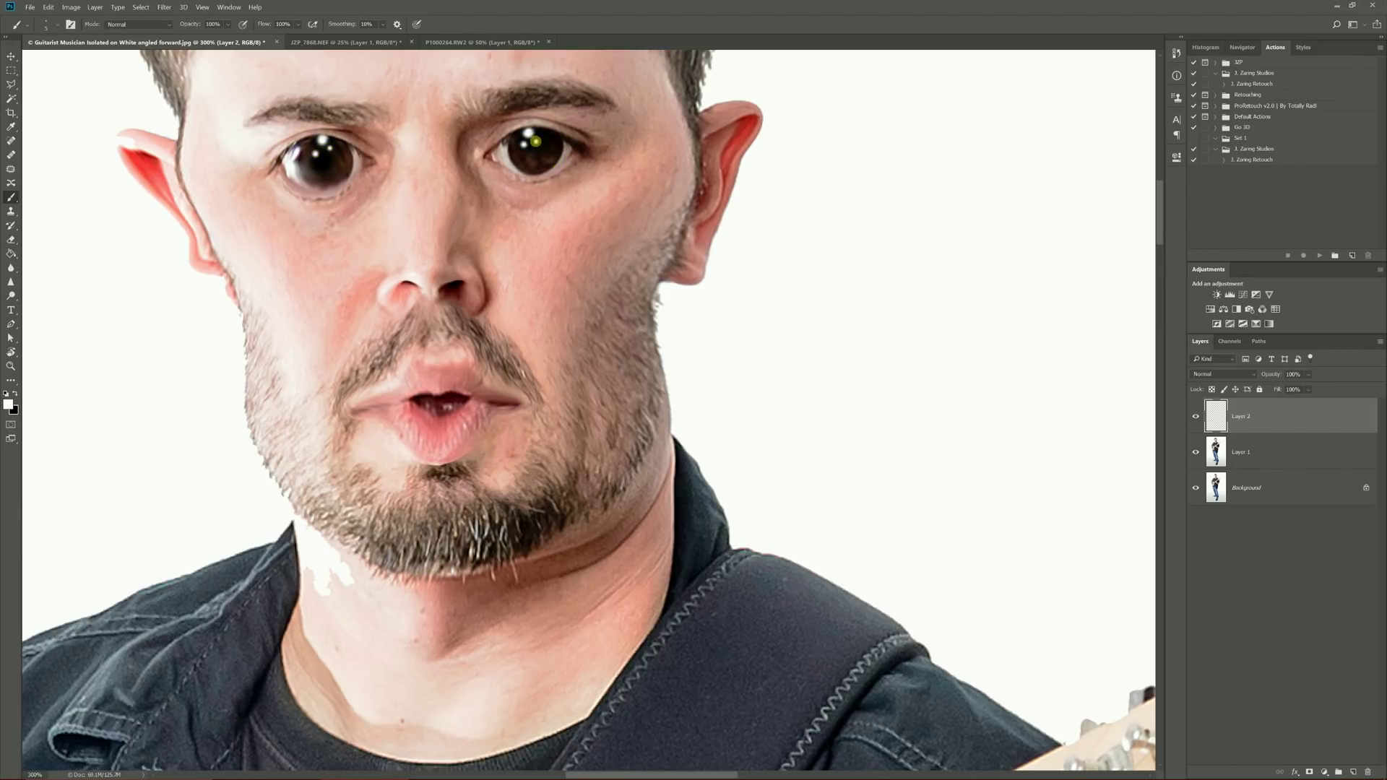
- Hide the Background layer and merge the catchlight layer with the liquified guitarist layer
key("ctrl+minus")
key("ctrl+minus")
key("ctrl+minus")
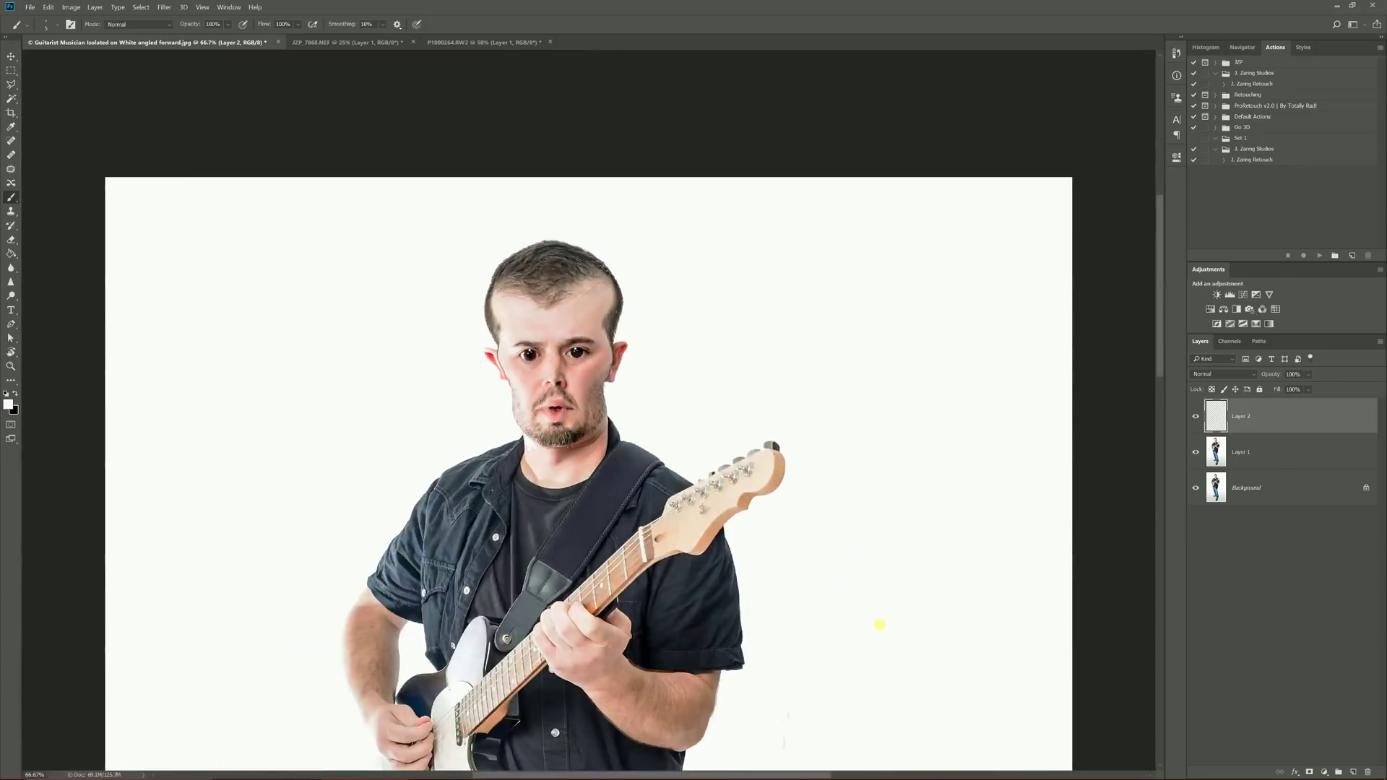
key("ctrl+0")
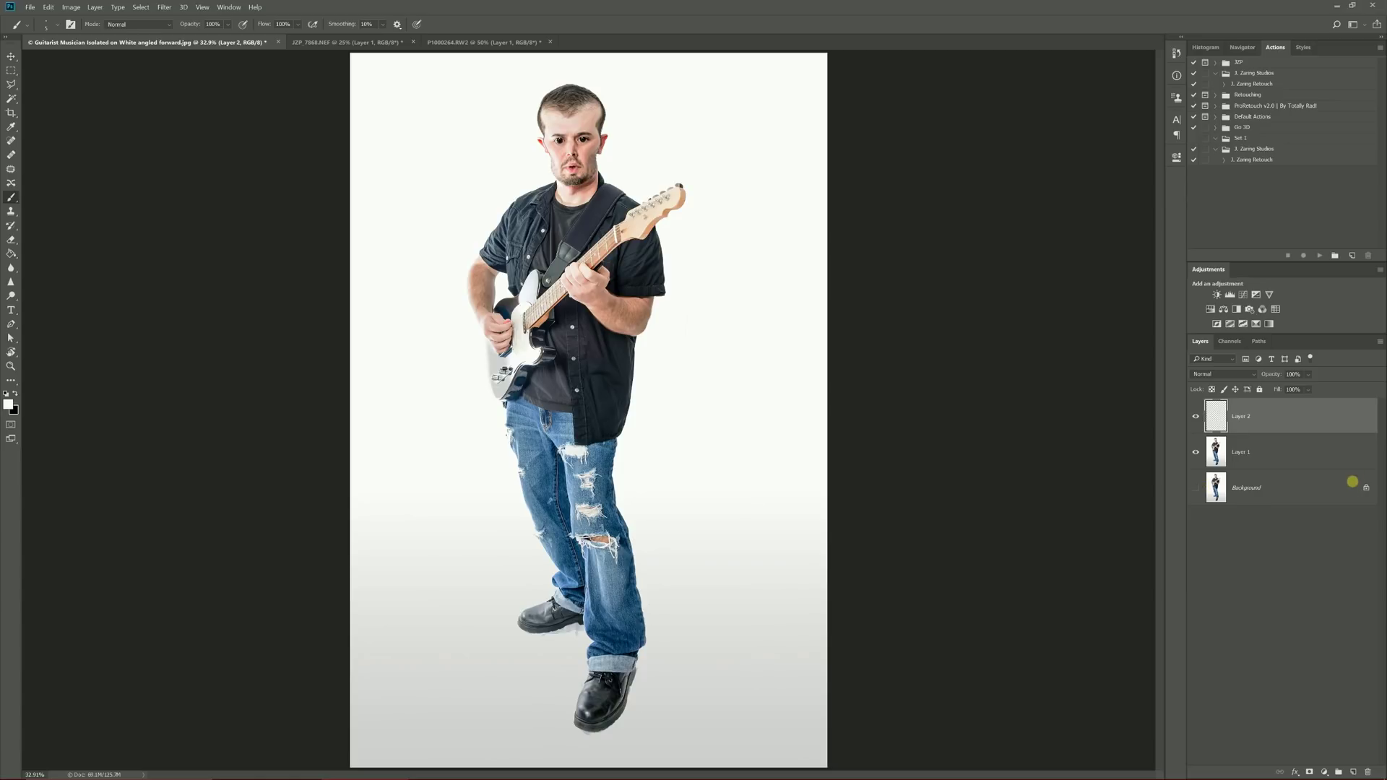
key("ctrl+e")
- Start Puppet Warp on the merged layer, pin the shirt and trouser edge beneath the strumming-free arm, and pull the leg's outer edge slightly inward
left_click(48, 7)
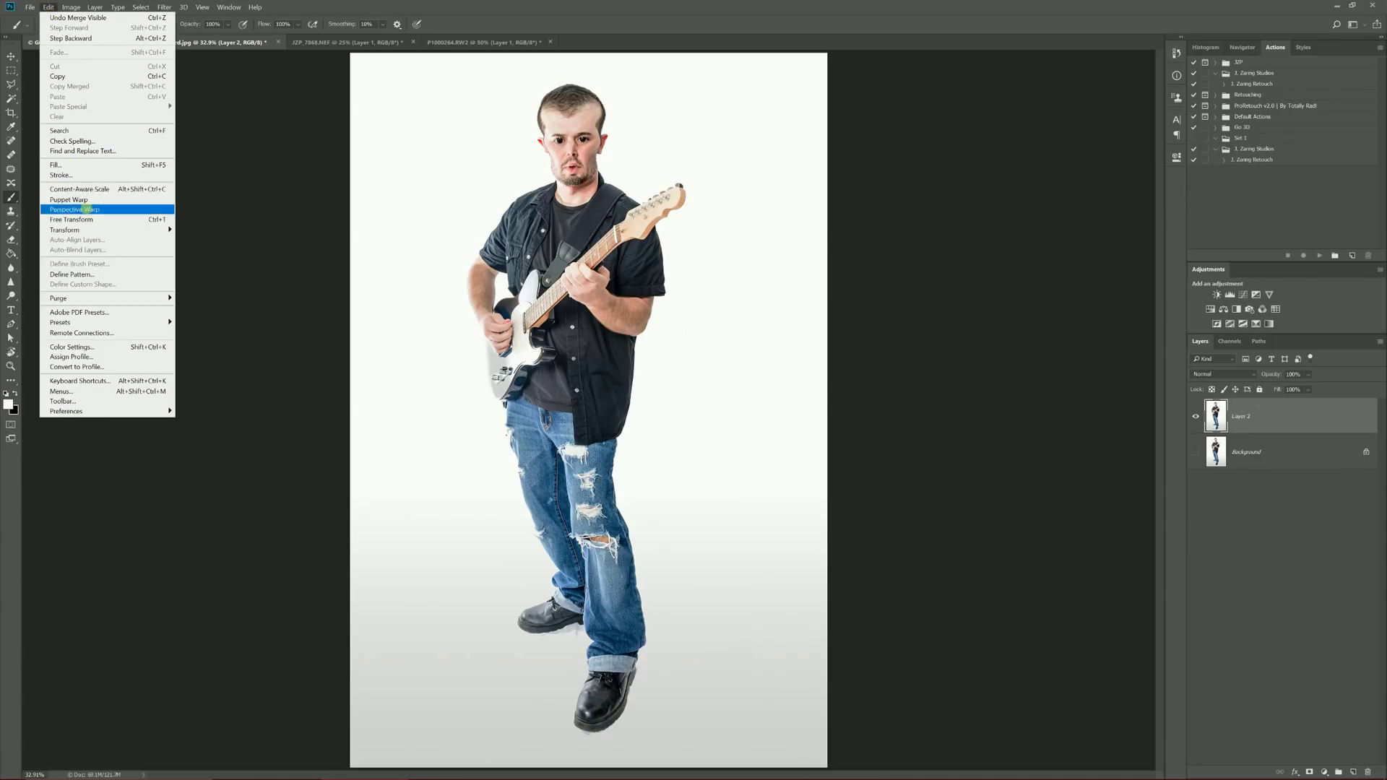
left_click(86, 198)
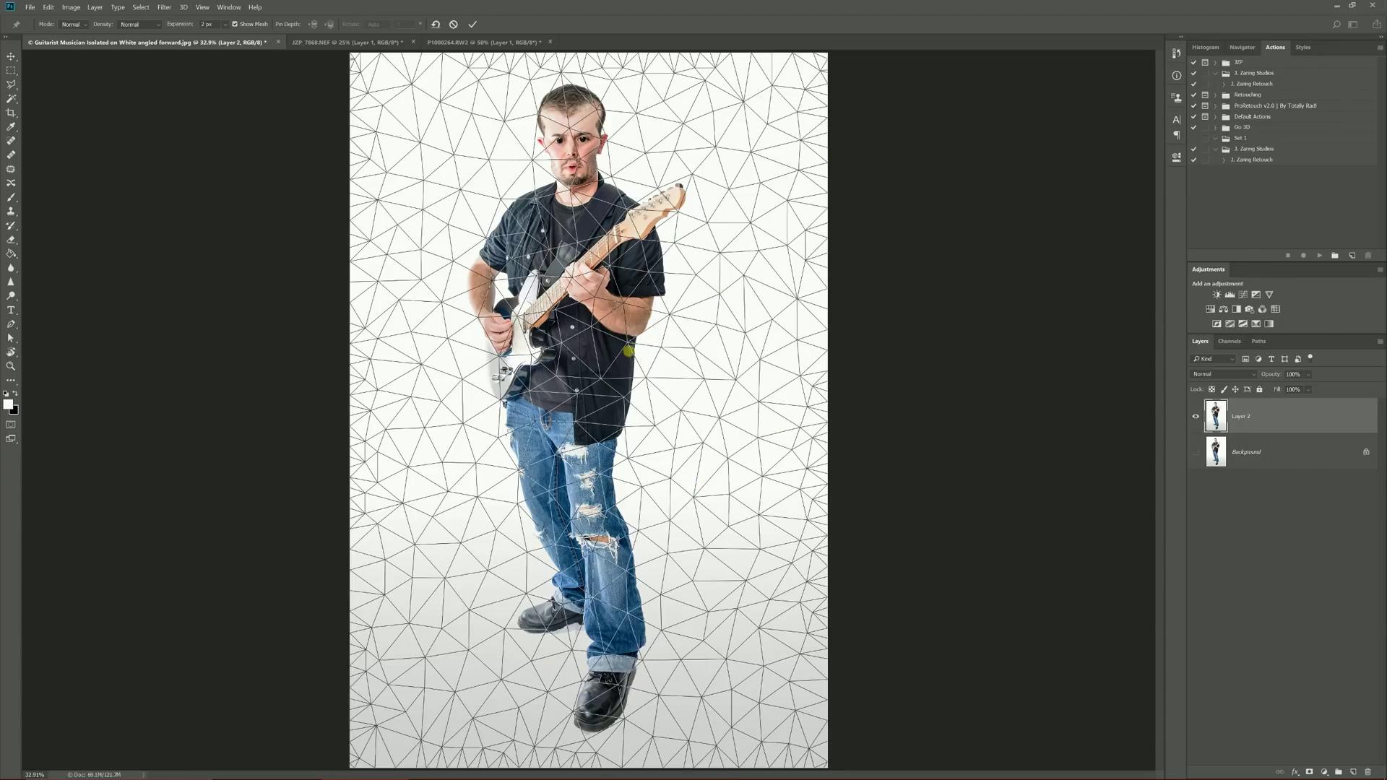
left_click(631, 351)
left_click_drag(627, 574, 619, 568)
left_click(610, 477)
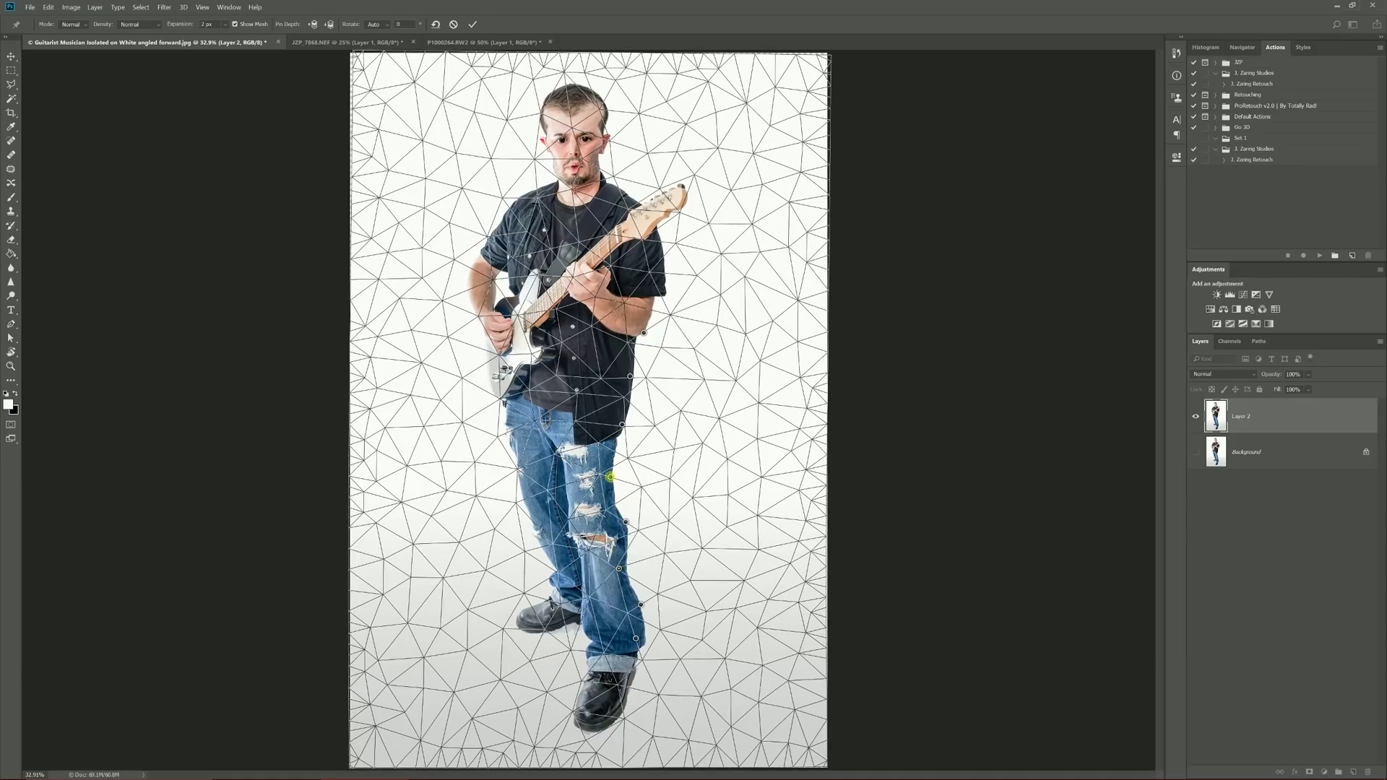
- Place Puppet Warp pins above the head, on both sides of the neck, and beside the strumming arm
left_click(564, 73)
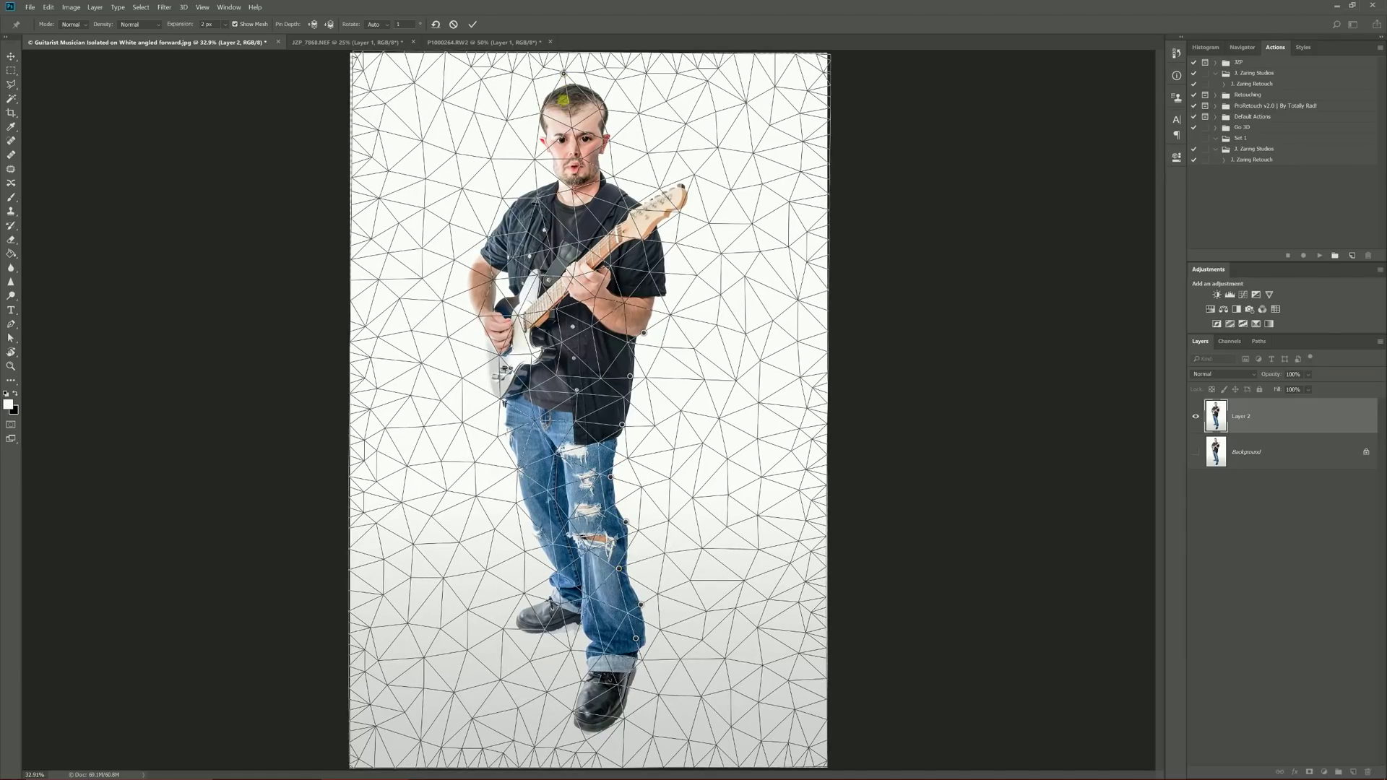
left_click(549, 175)
left_click(695, 297)
left_click(538, 164)
left_click(611, 174)
left_click(467, 280)
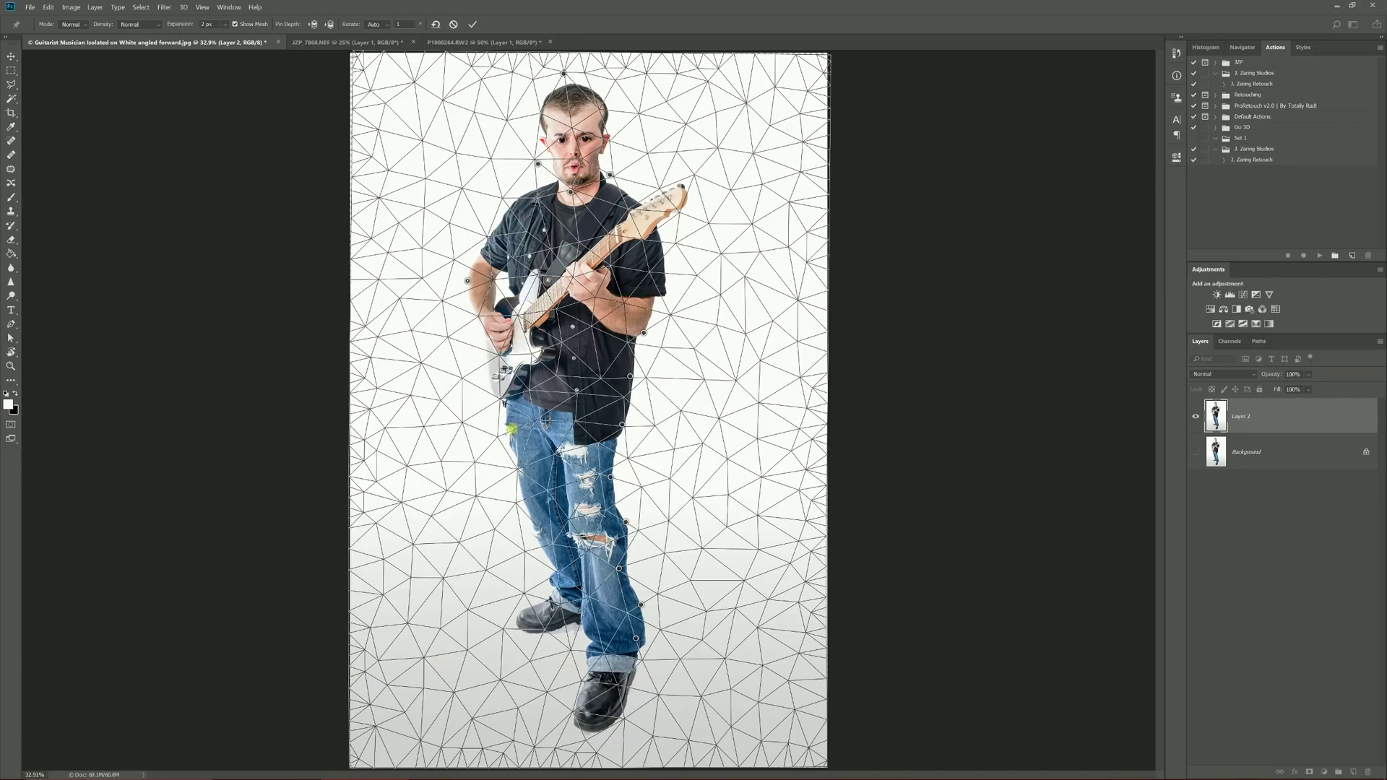
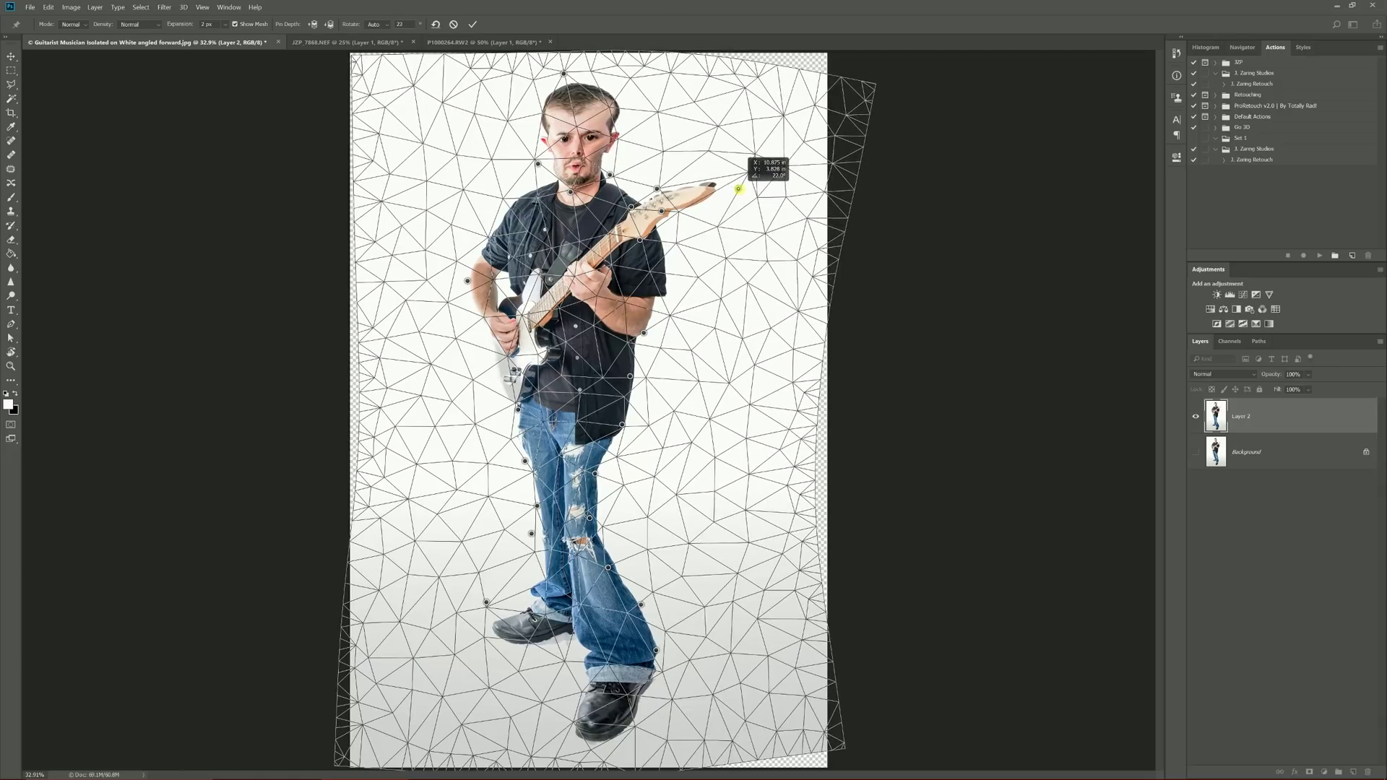
- Pin beside the head, then use Puppet Warp pins on the guitar's headstock to pull it outward and enlarge it
left_click(626, 110)
left_click_drag(661, 212, 774, 196)
left_click_drag(656, 188, 696, 176)
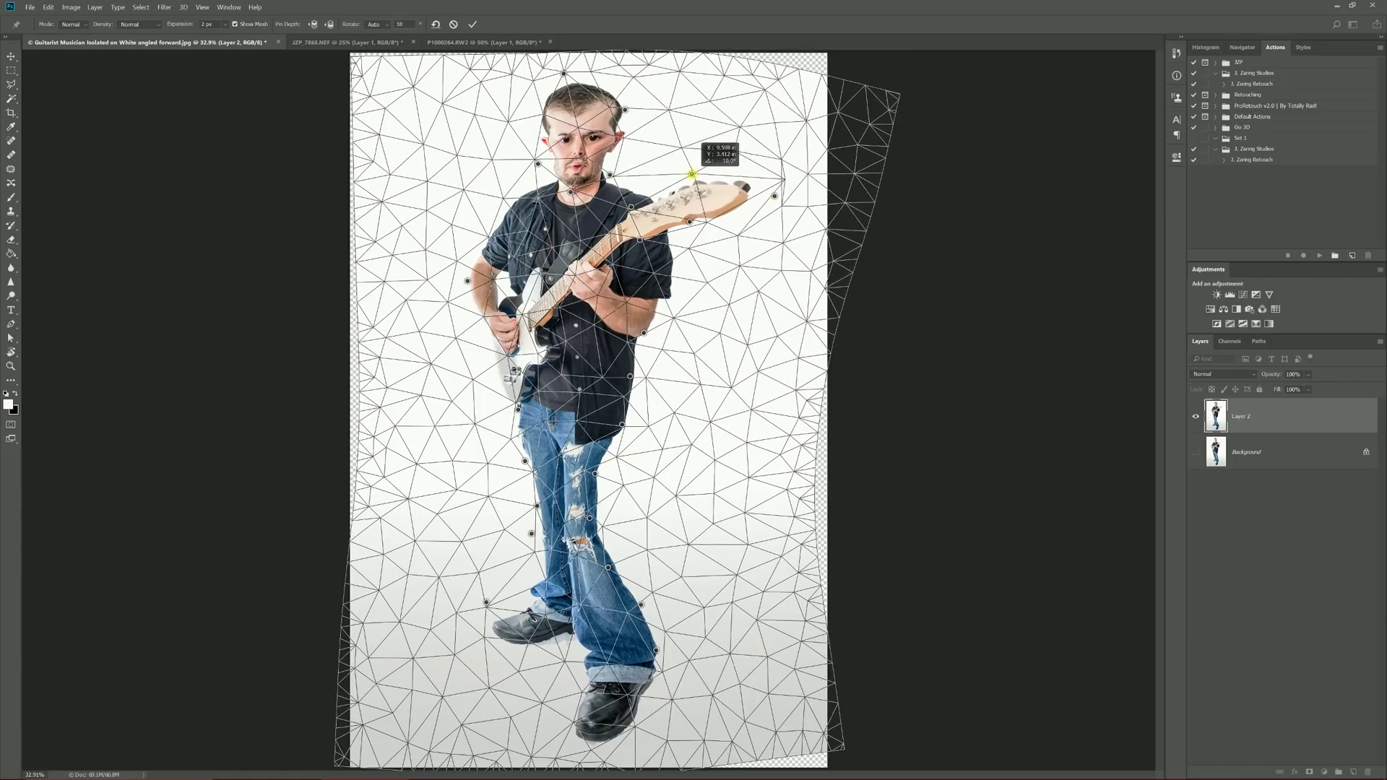
left_click_drag(640, 240, 643, 227)
- Add Puppet Warp pins along the guitar neck and at the strumming hand, and bend the neck into a curve
left_click(575, 274)
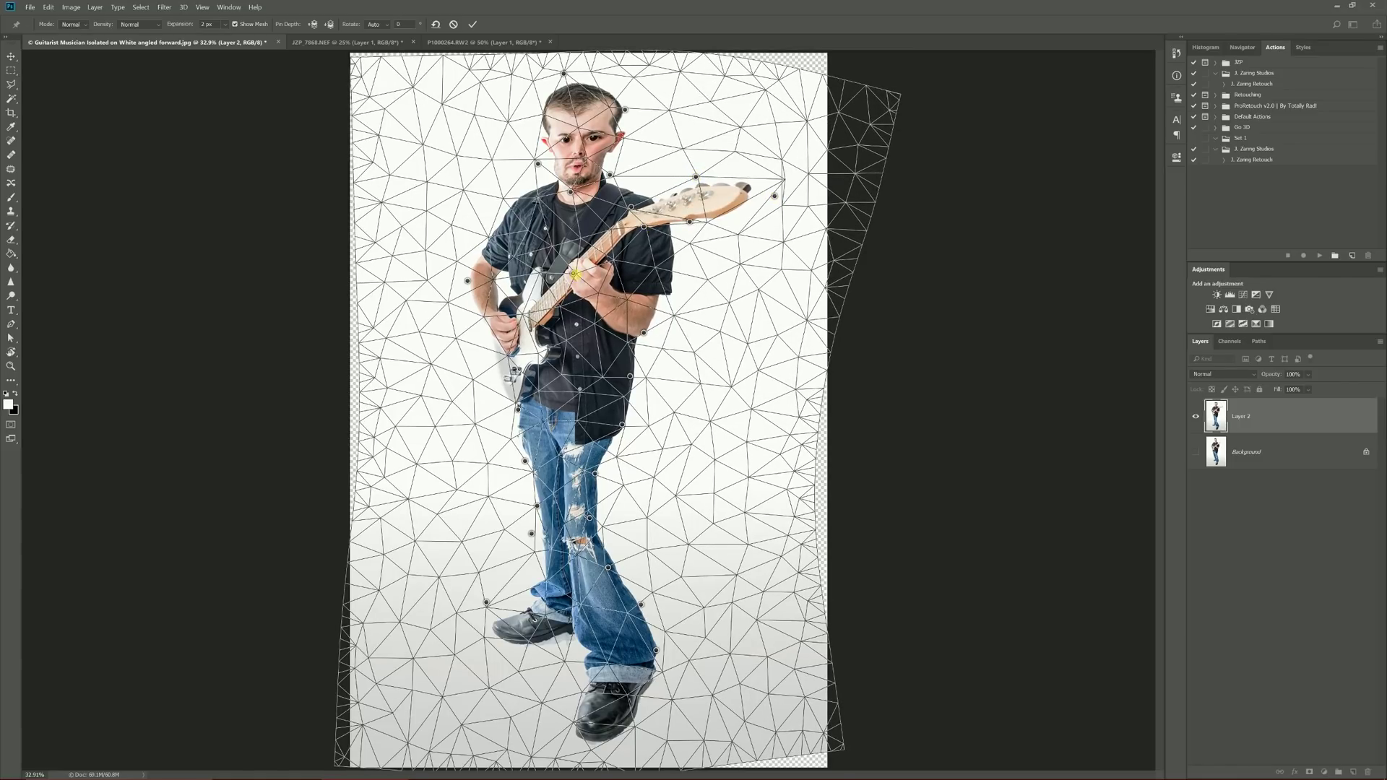
left_click(610, 230)
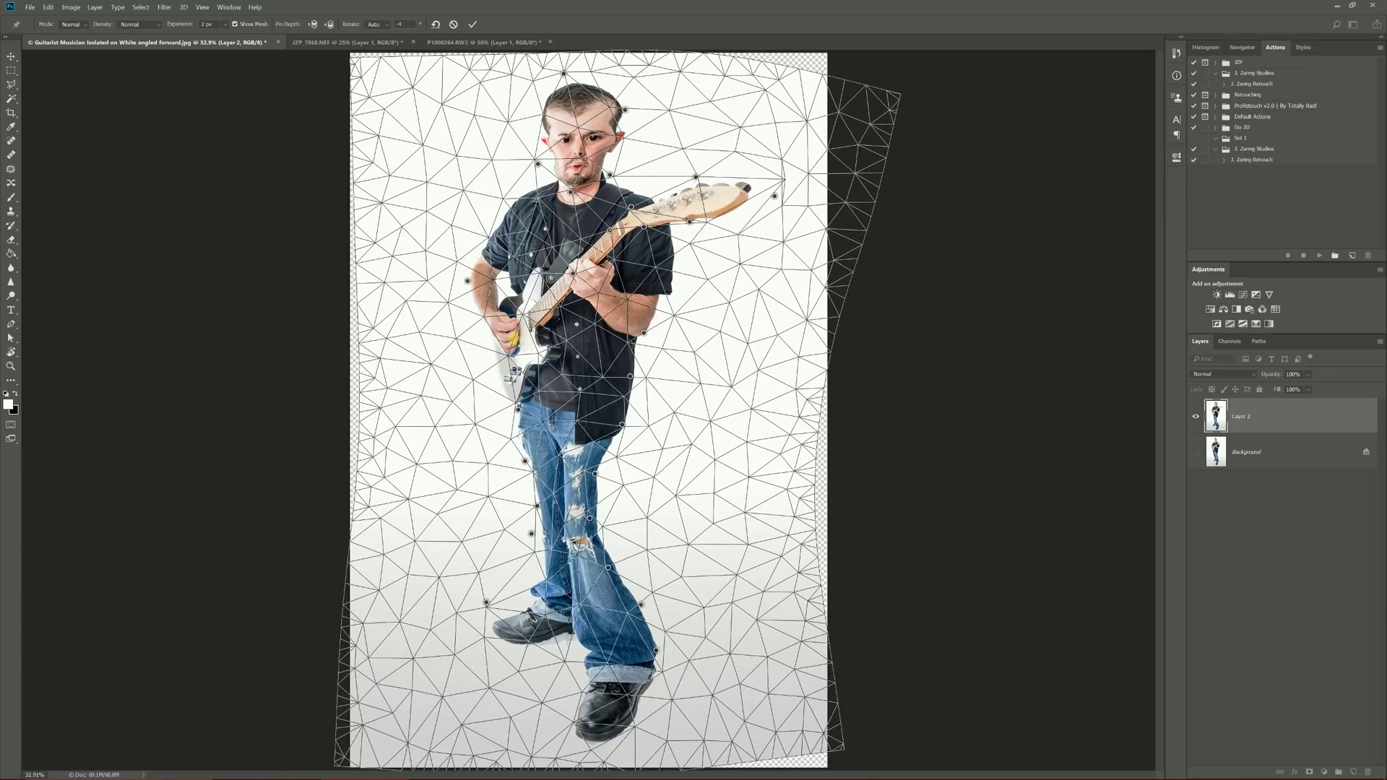
left_click(512, 344)
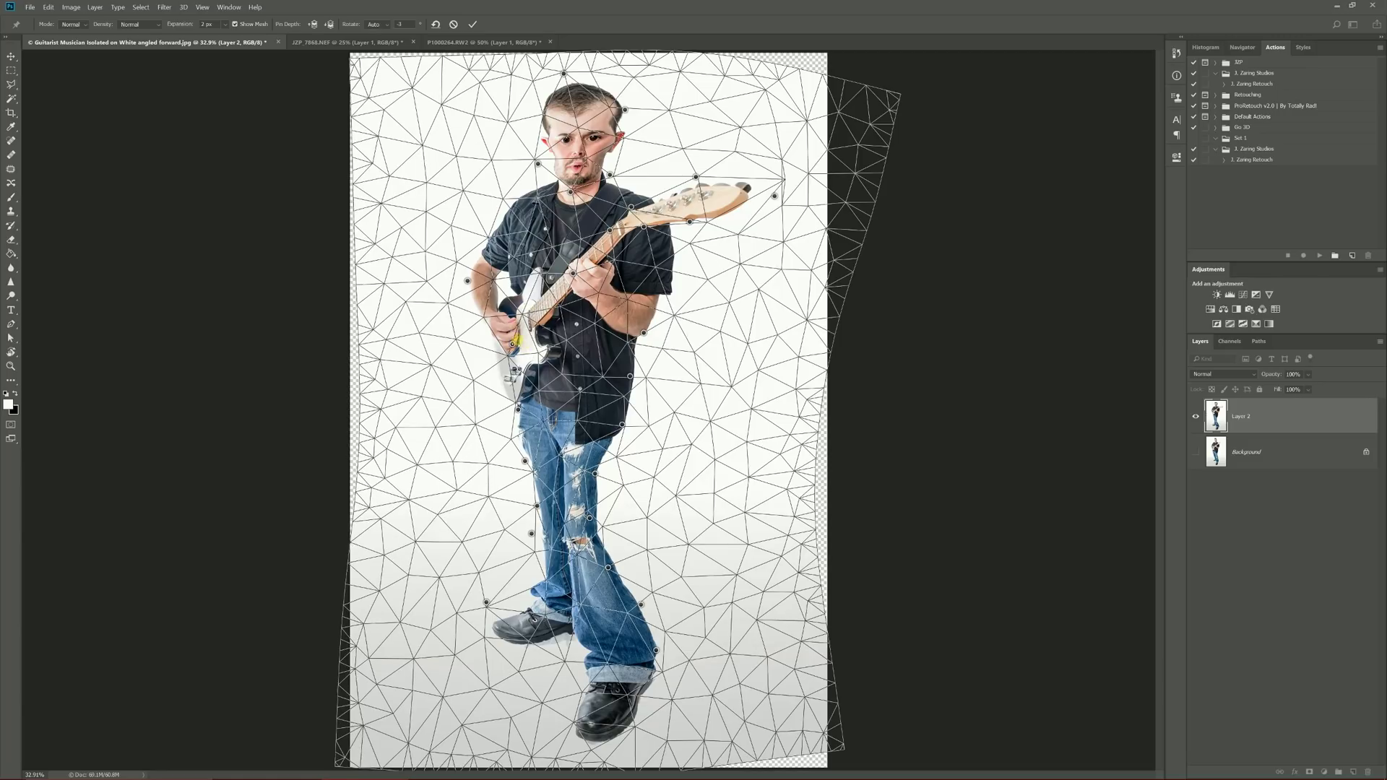
left_click_drag(572, 273, 611, 220)
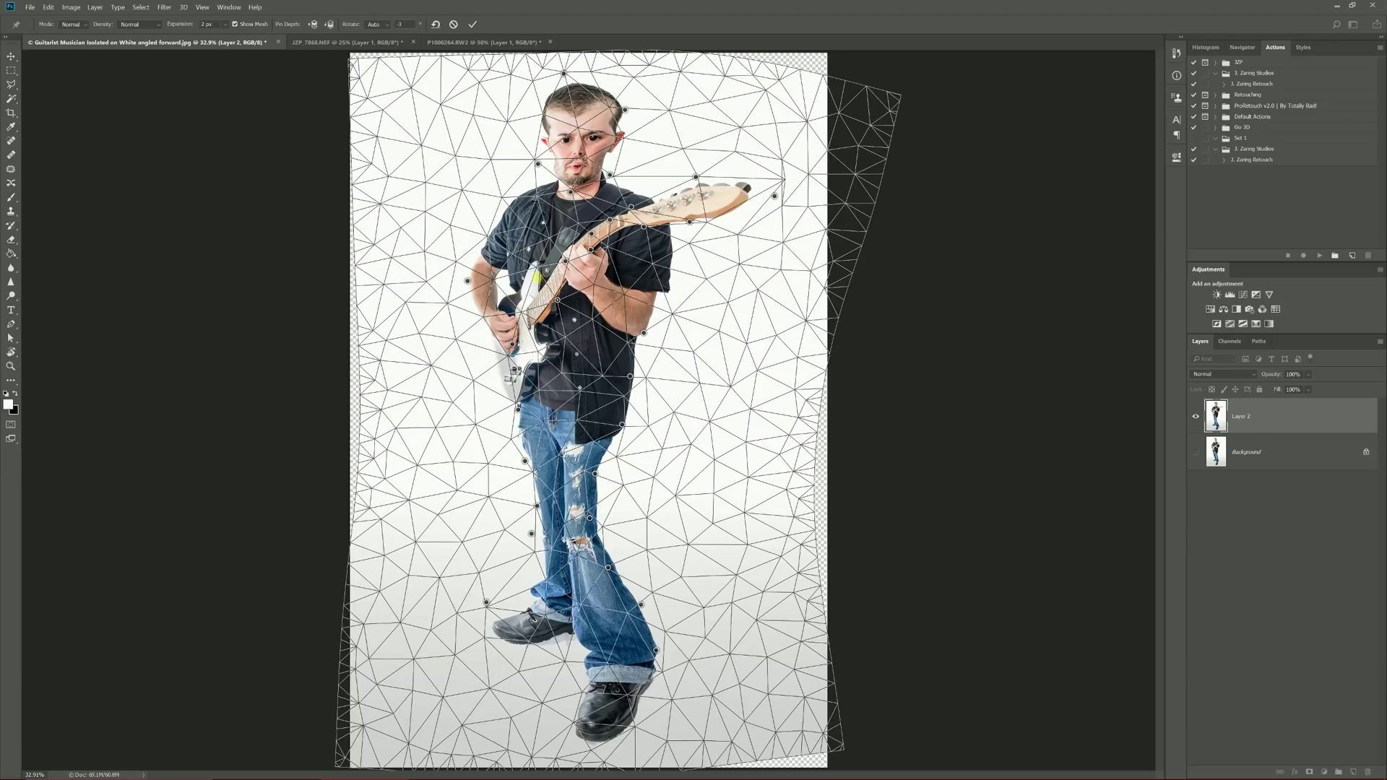
left_click_drag(557, 299, 531, 315)
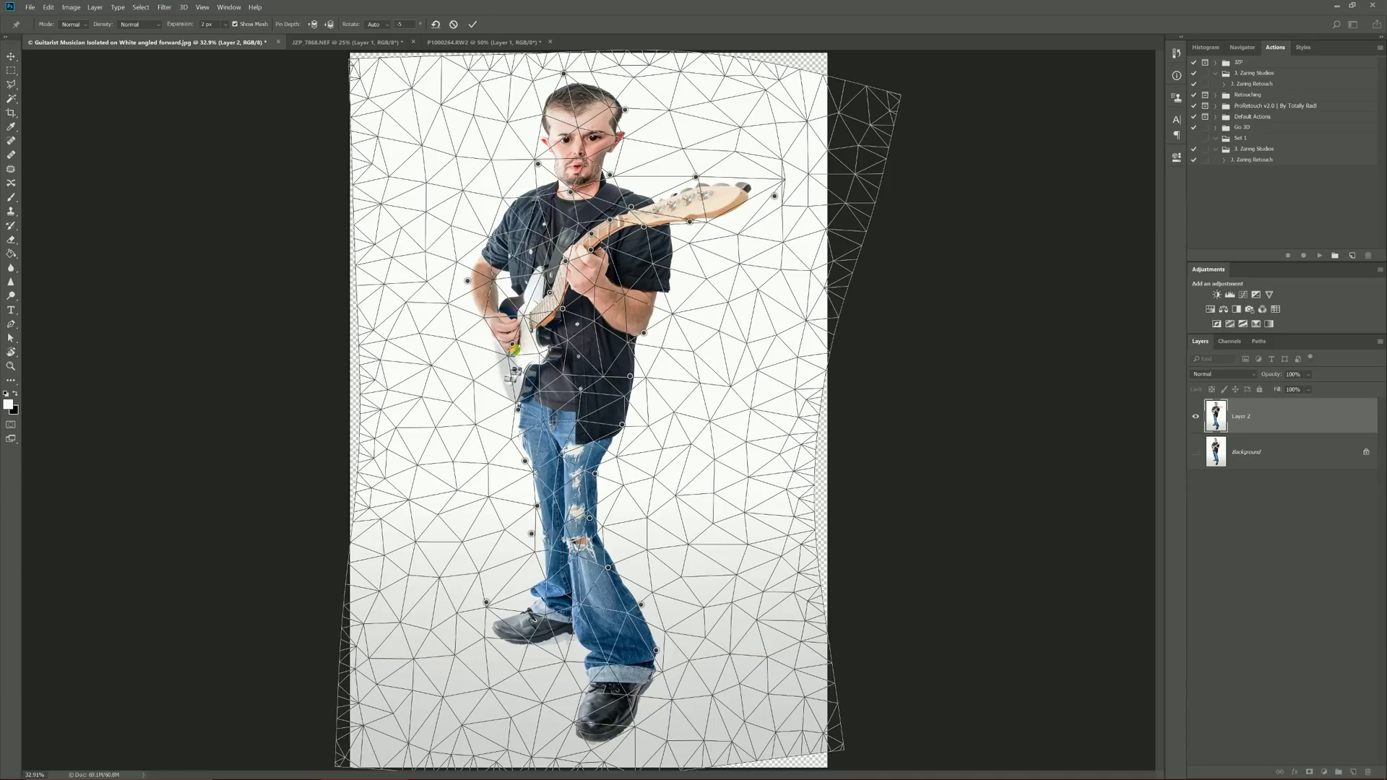
- Pull the strumming elbow outward and the fretting forearm up and inward with Puppet Warp, fine-tuning pins around the guitar and chest
left_click_drag(462, 285, 438, 291)
left_click_drag(644, 333, 607, 280)
left_click(606, 257)
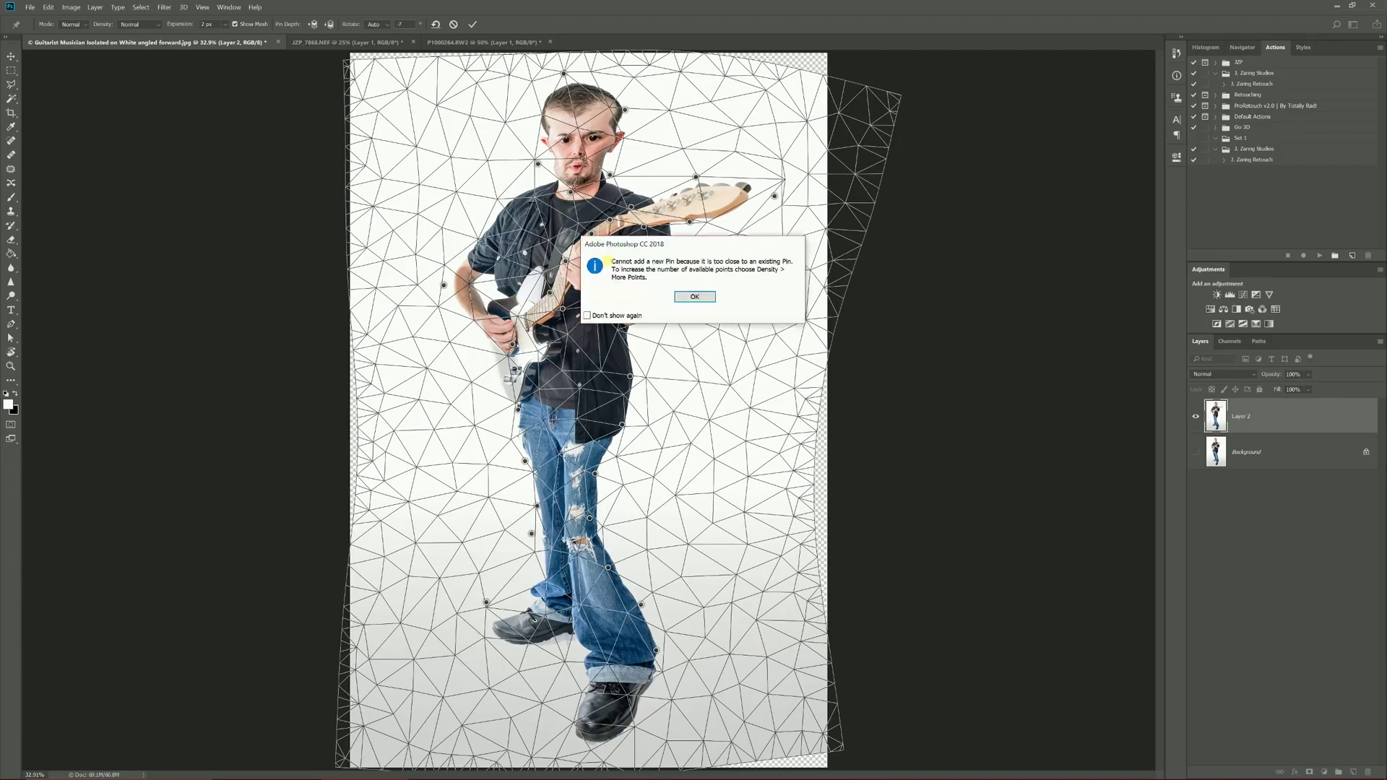
left_click(683, 294)
left_click(611, 253)
left_click(690, 296)
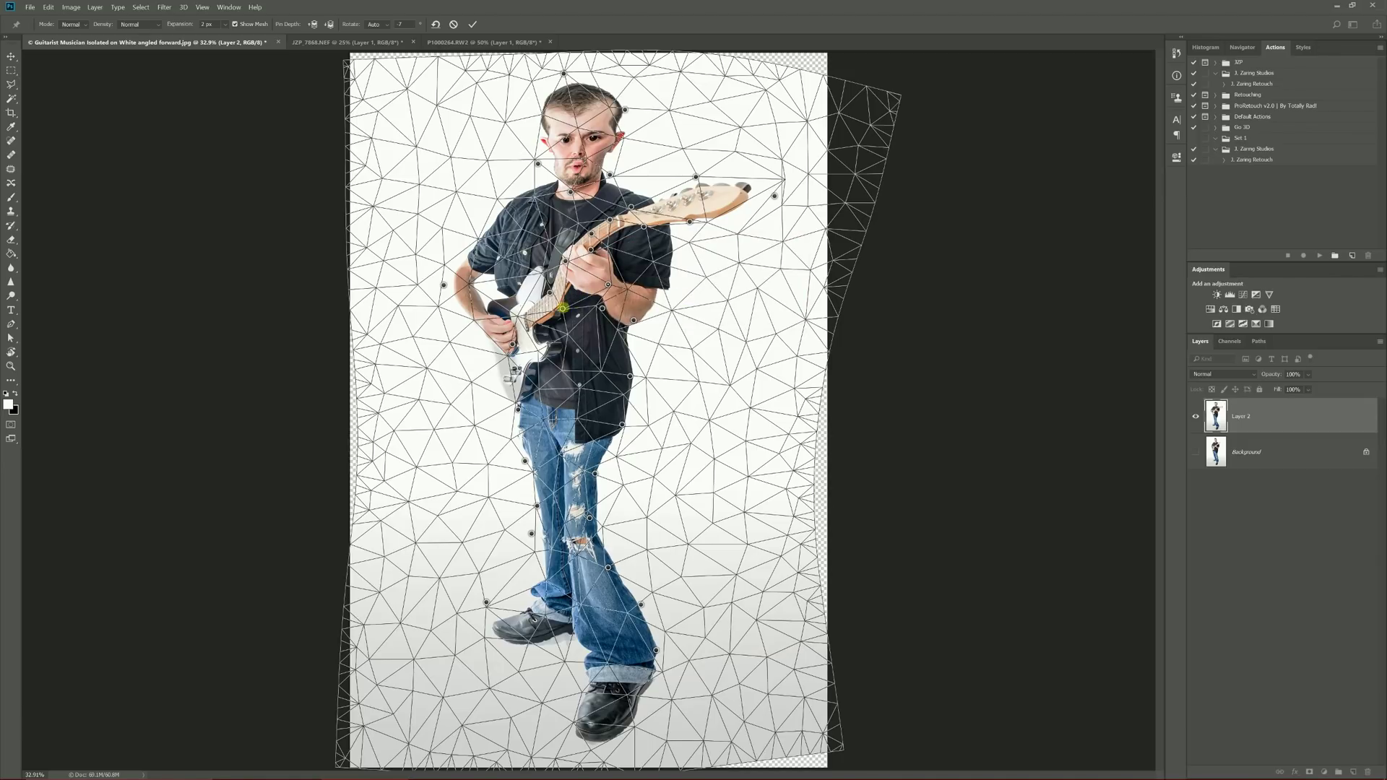
left_click_drag(562, 309, 554, 312)
left_click(614, 264)
key("Return")
left_click_drag(630, 253, 637, 253)
- Apply the Puppet Warp, show the Background layer, and compare before and after by toggling Layer 2's visibility
left_click(11, 56)
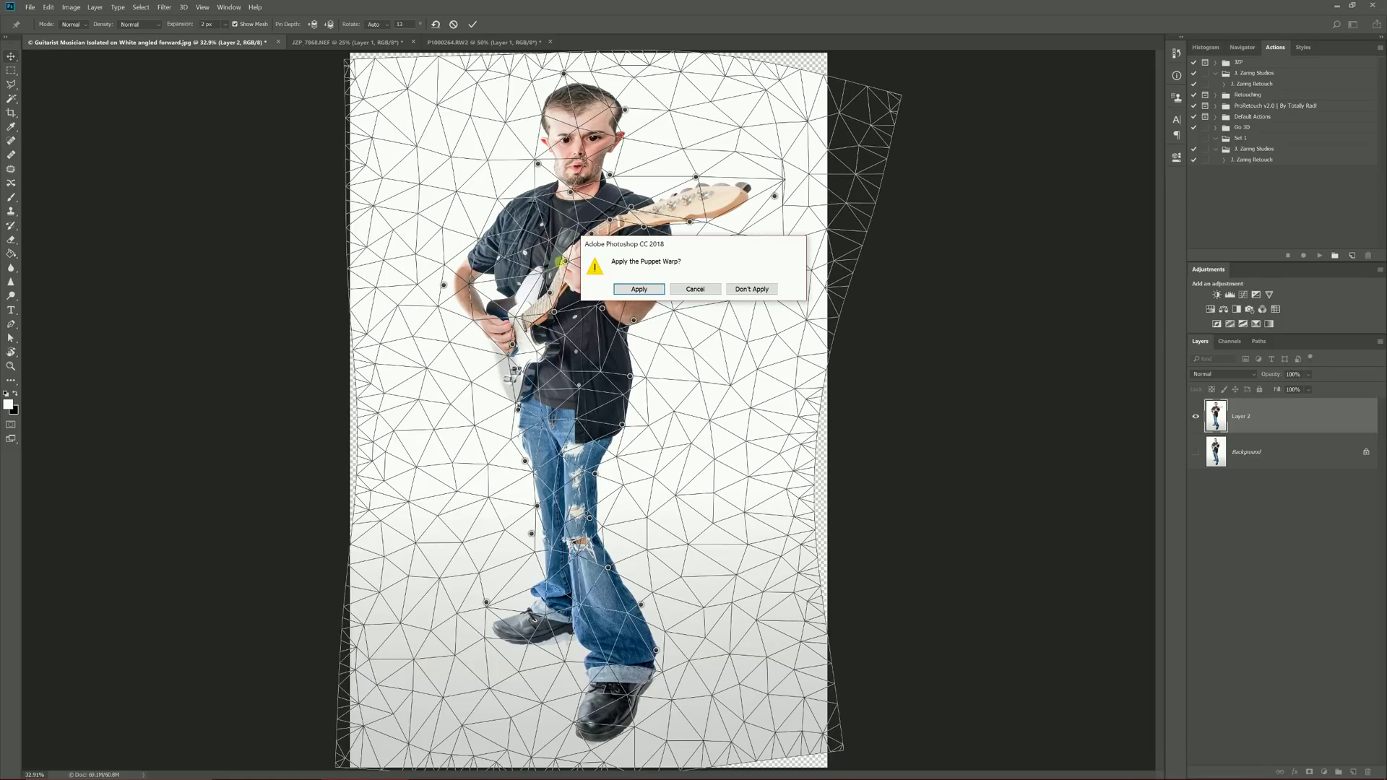
left_click(636, 289)
left_click(1195, 450)
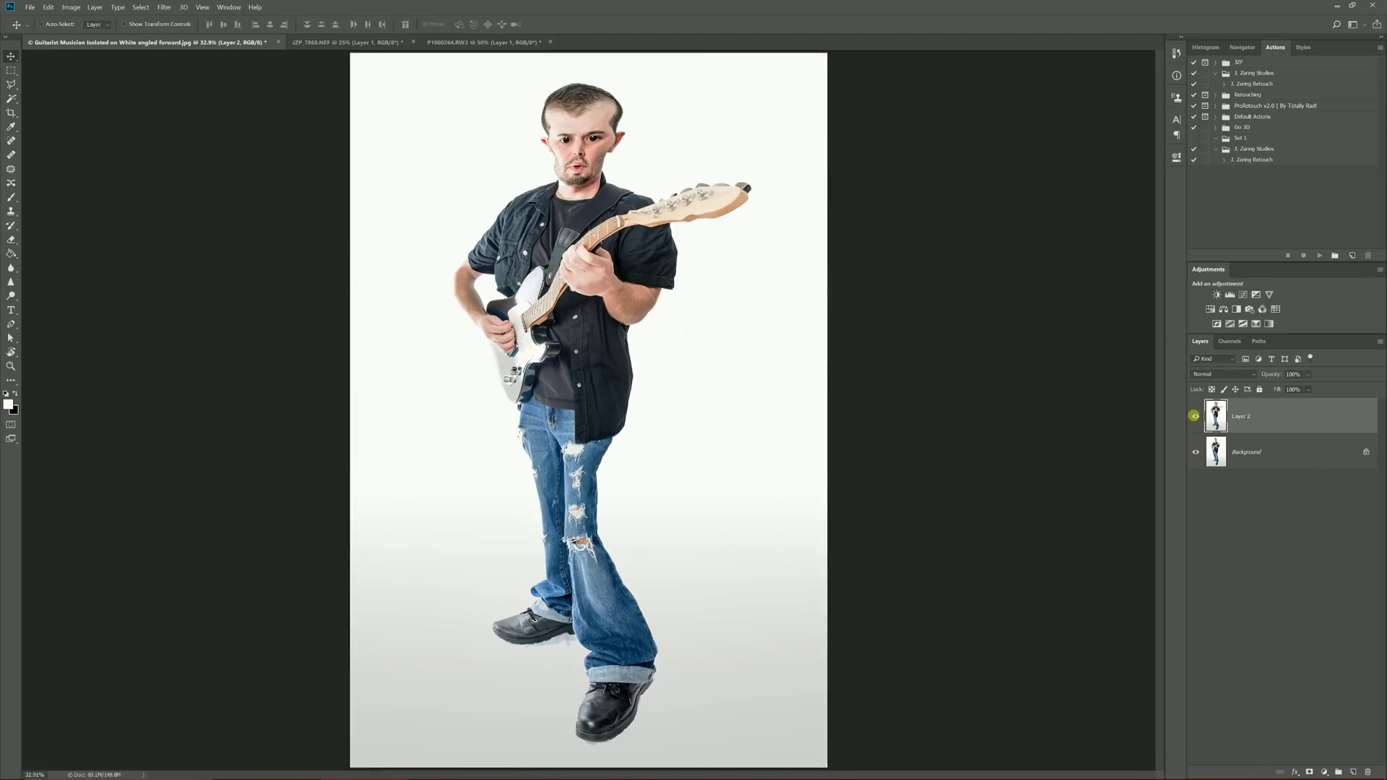
left_click(1193, 416)
left_click(1194, 416)
left_click(1194, 416)
left_click(1194, 416)
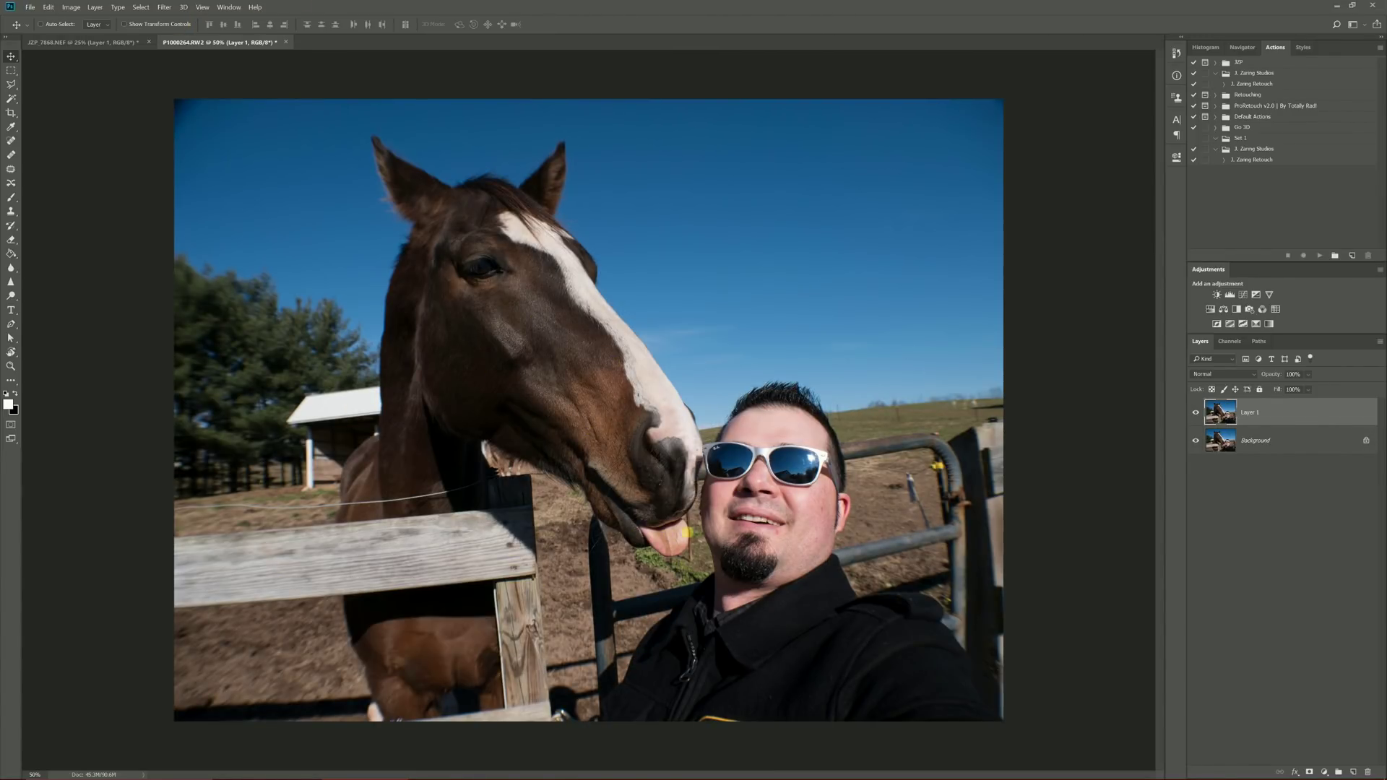
- Open Liquify on the horse selfie and stretch the horse's tongue toward the man's chin with a size 175 Forward Warp brush
left_click(164, 7)
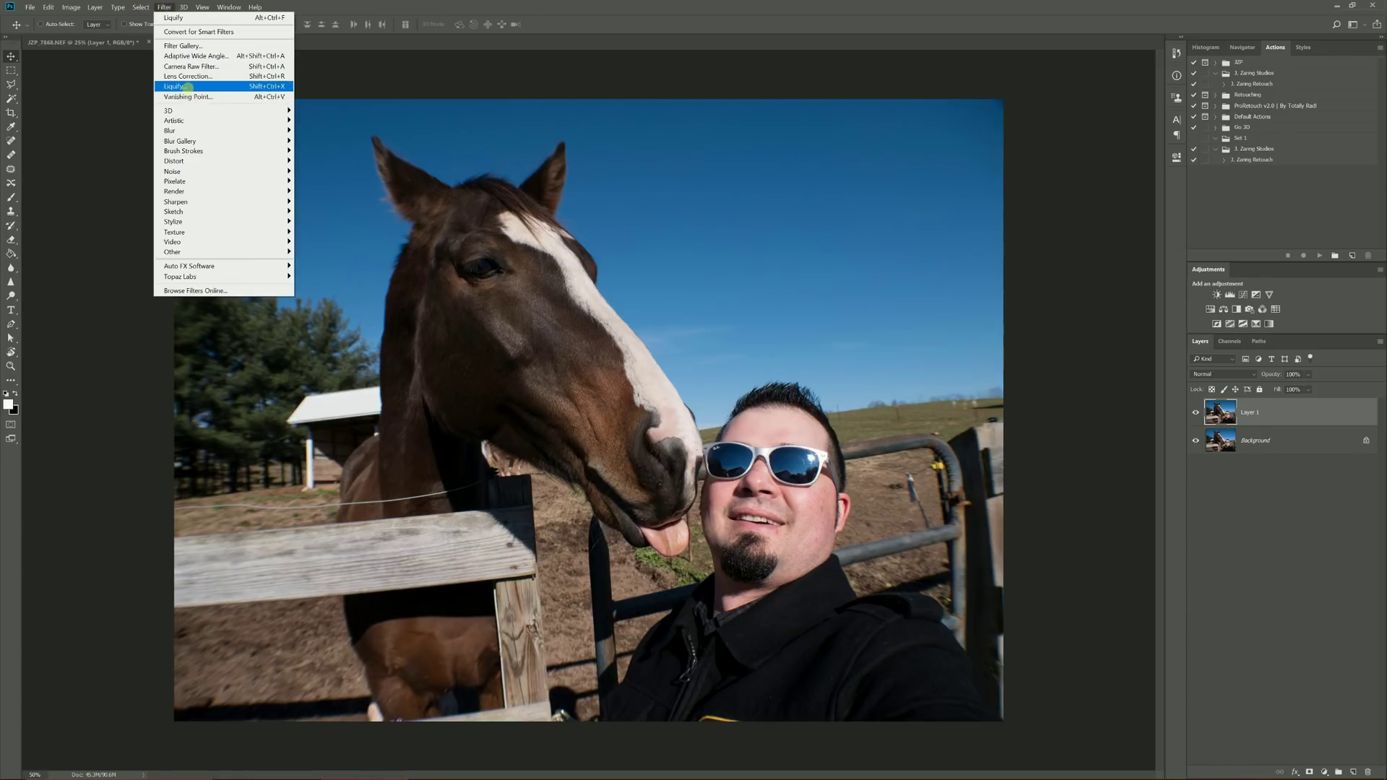
left_click(186, 87)
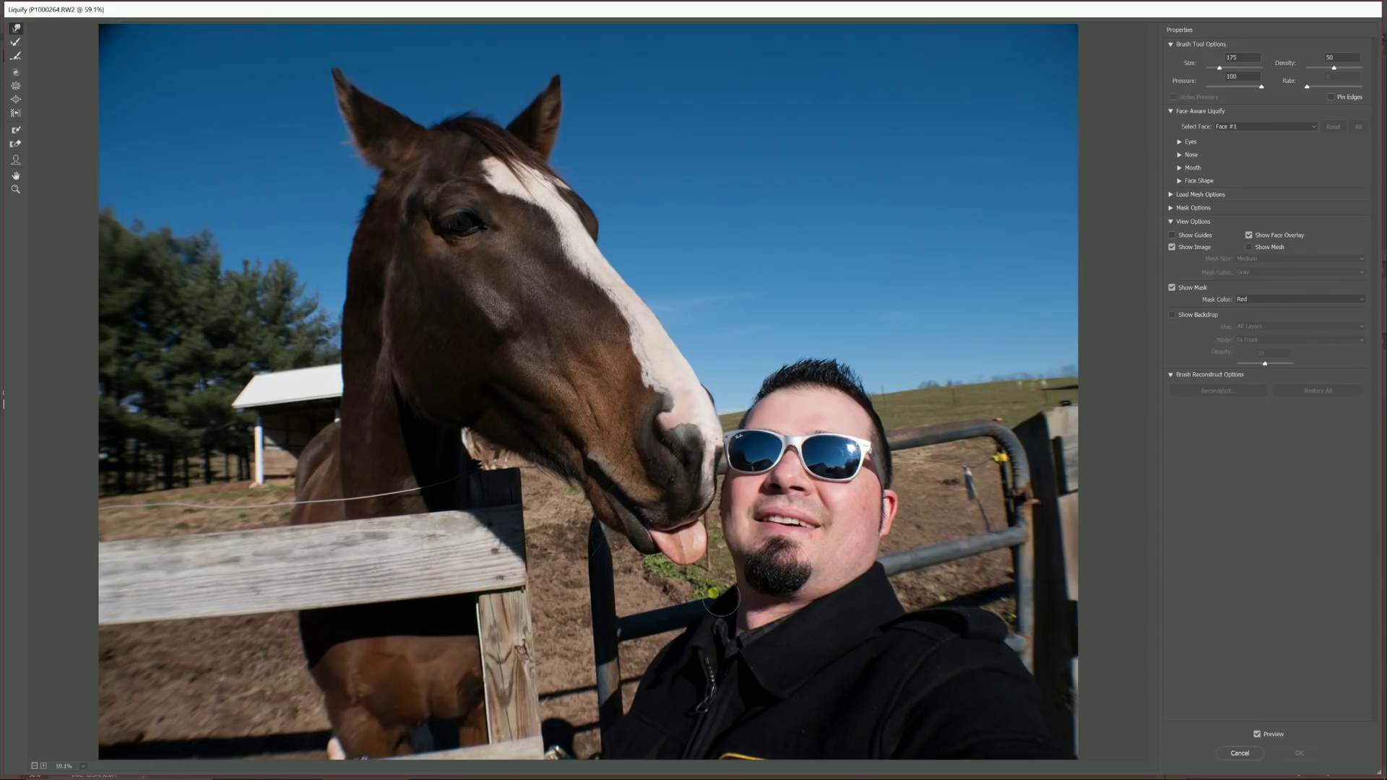
mouse_move(683, 553)
left_mouse_down()
mouse_move(706, 586)
mouse_move(712, 568)
mouse_move(703, 581)
mouse_move(717, 583)
mouse_move(692, 583)
mouse_move(734, 577)
left_mouse_up()
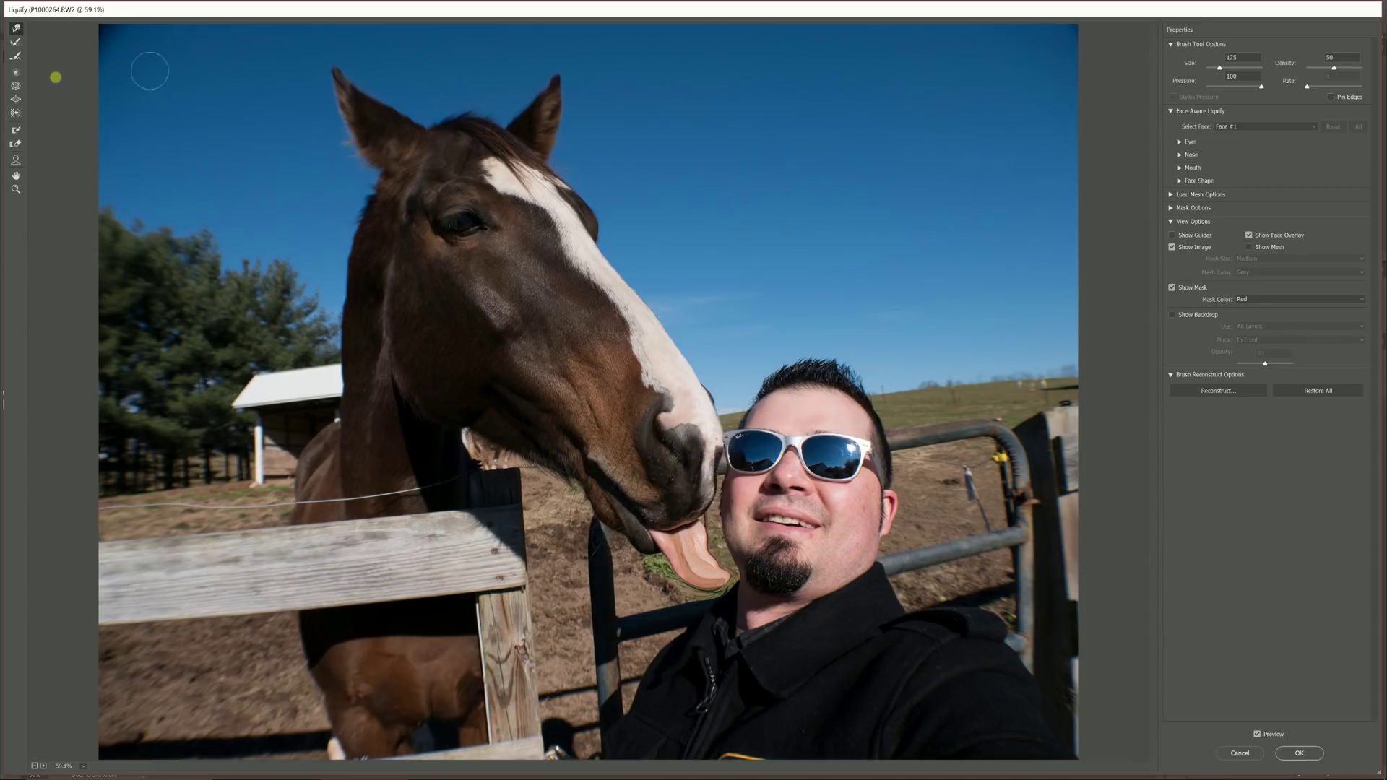
- Enlarge the horse's eye with the Bloat tool at brush size 400
left_click(16, 99)
key("]")
key("]")
key("]")
key("]")
key("]")
key("]")
key("]")
key("]")
key("]")
key("]")
key("bracketleft")
left_click_drag(458, 224, 459, 224)
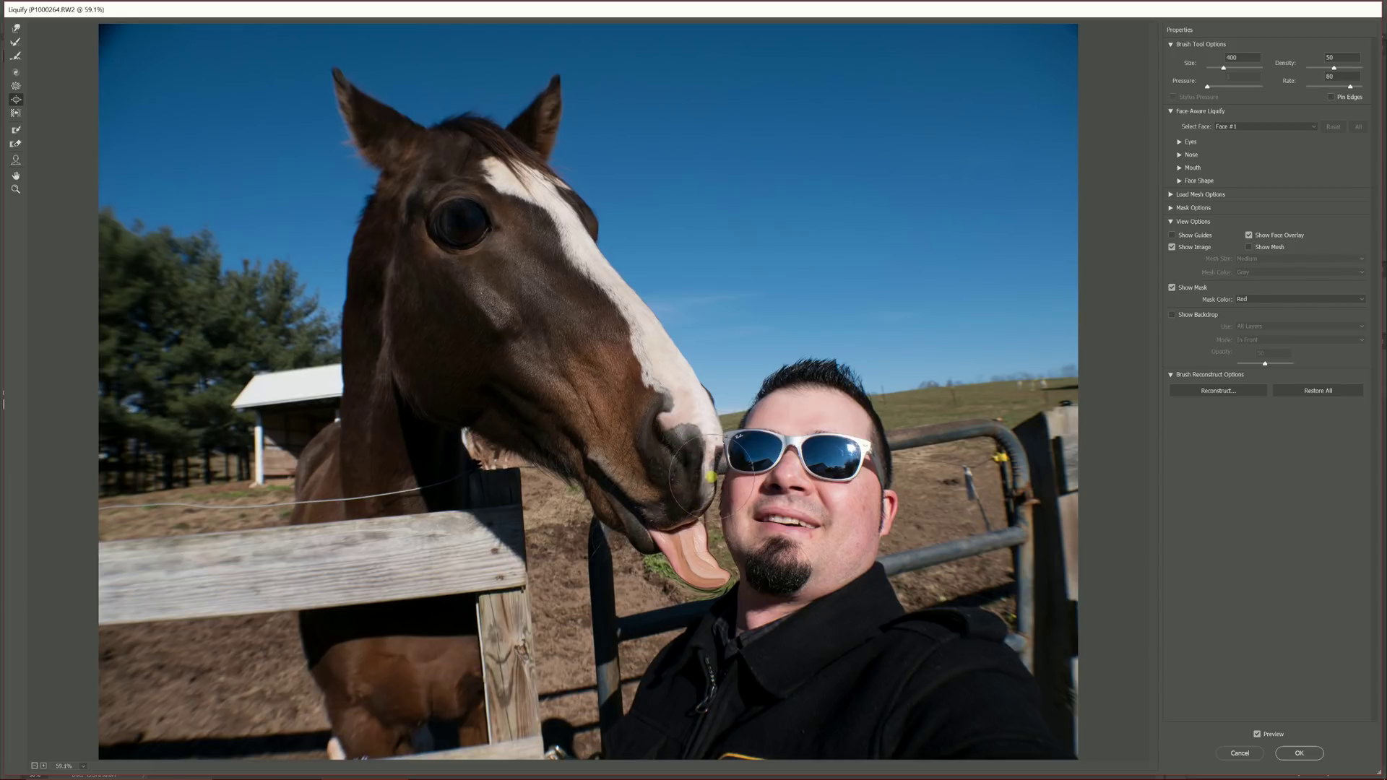
- Enlarge both lenses of the man's sunglasses with the Bloat tool at brush size 700
key("bracketright")
key("bracketright")
key("bracketright")
left_click_drag(753, 446, 753, 445)
left_click_drag(836, 454, 836, 453)
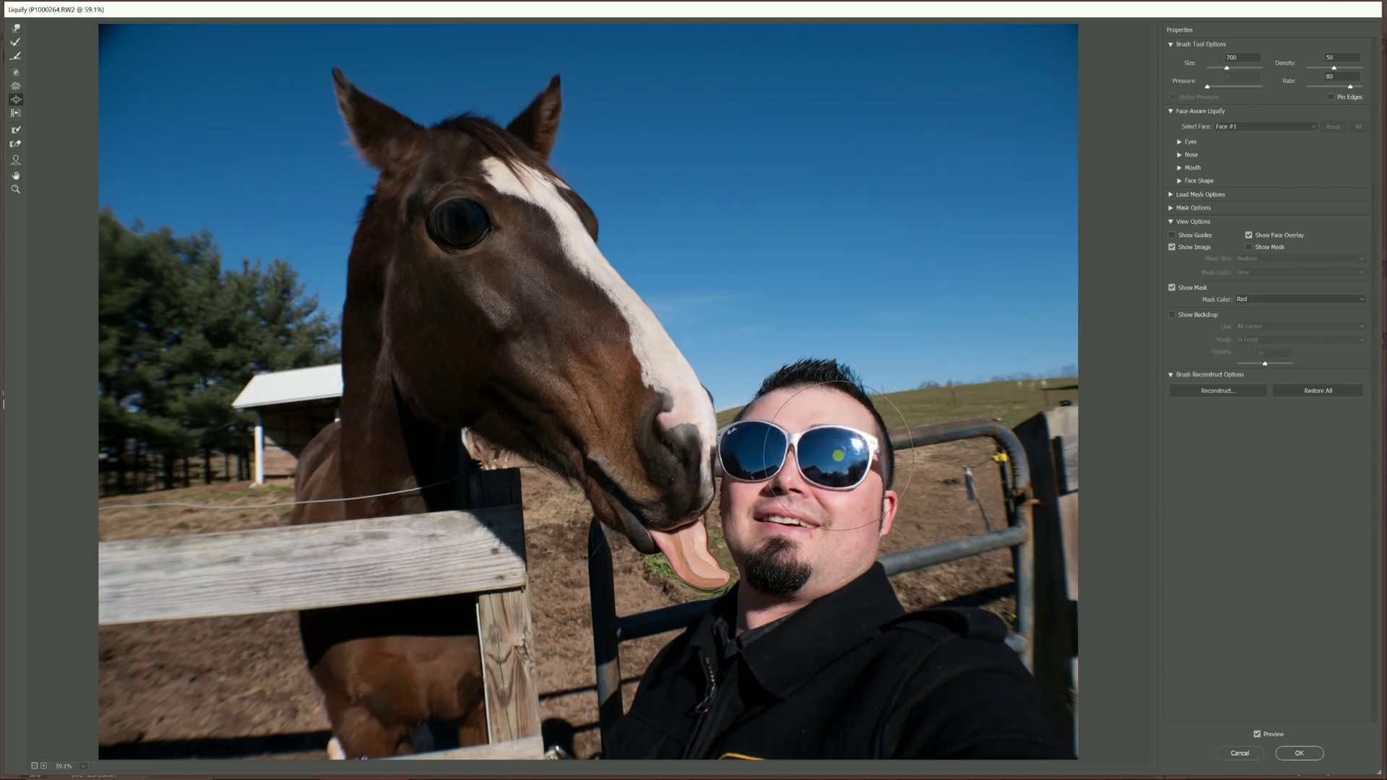
- Push in the horse's jaw and stretch its nostril with the Forward Warp tool at brush size 800
key("w")
key("bracketright")
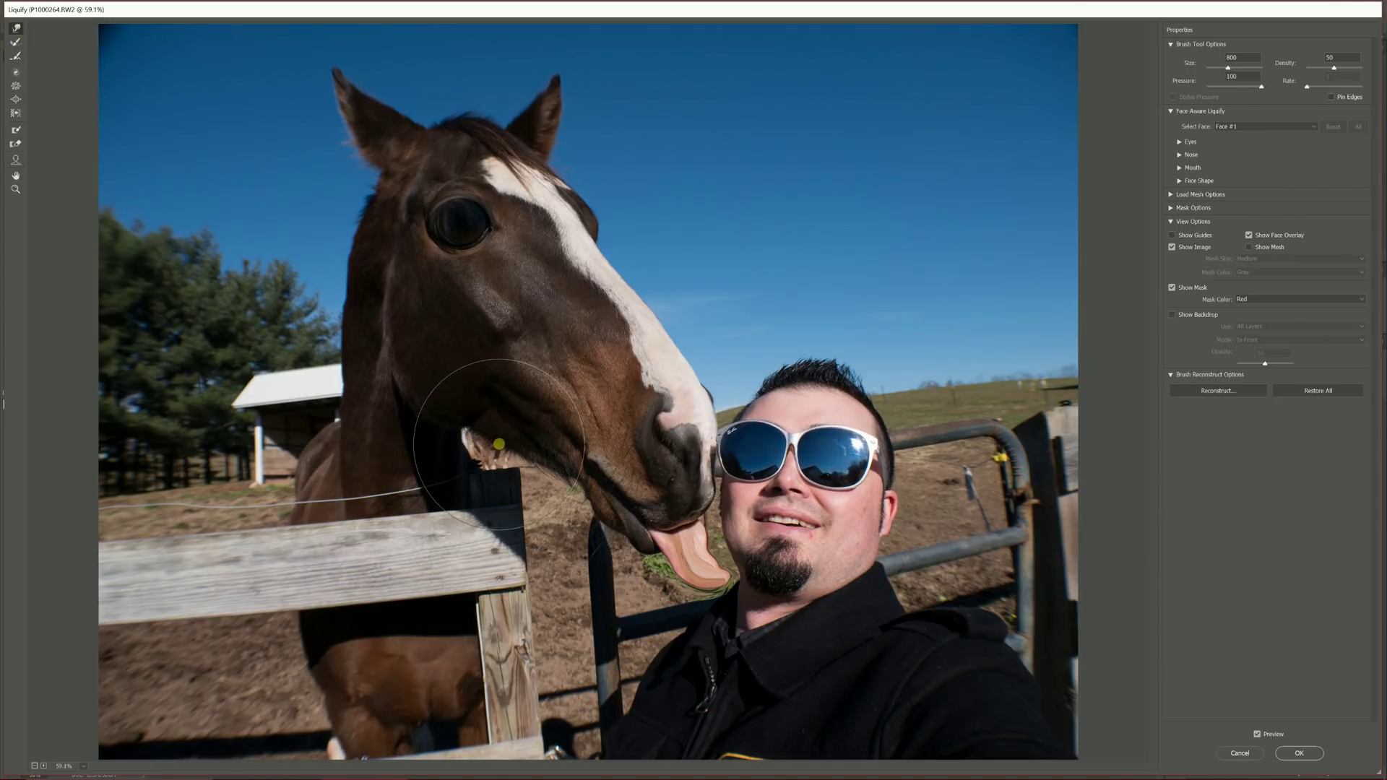
mouse_move(509, 430)
left_mouse_down()
mouse_move(496, 418)
mouse_move(510, 396)
mouse_move(496, 387)
mouse_move(553, 358)
mouse_move(672, 404)
mouse_move(664, 441)
mouse_move(627, 363)
left_mouse_up()
- Stretch the tips of both horse ears upward and inward with a size 250 Forward Warp brush
key("bracketleft")
key("bracketleft")
key("bracketleft")
key("bracketleft")
key("bracketleft")
key("bracketleft")
left_click_drag(343, 83, 351, 35)
left_click_drag(564, 134, 540, 38)
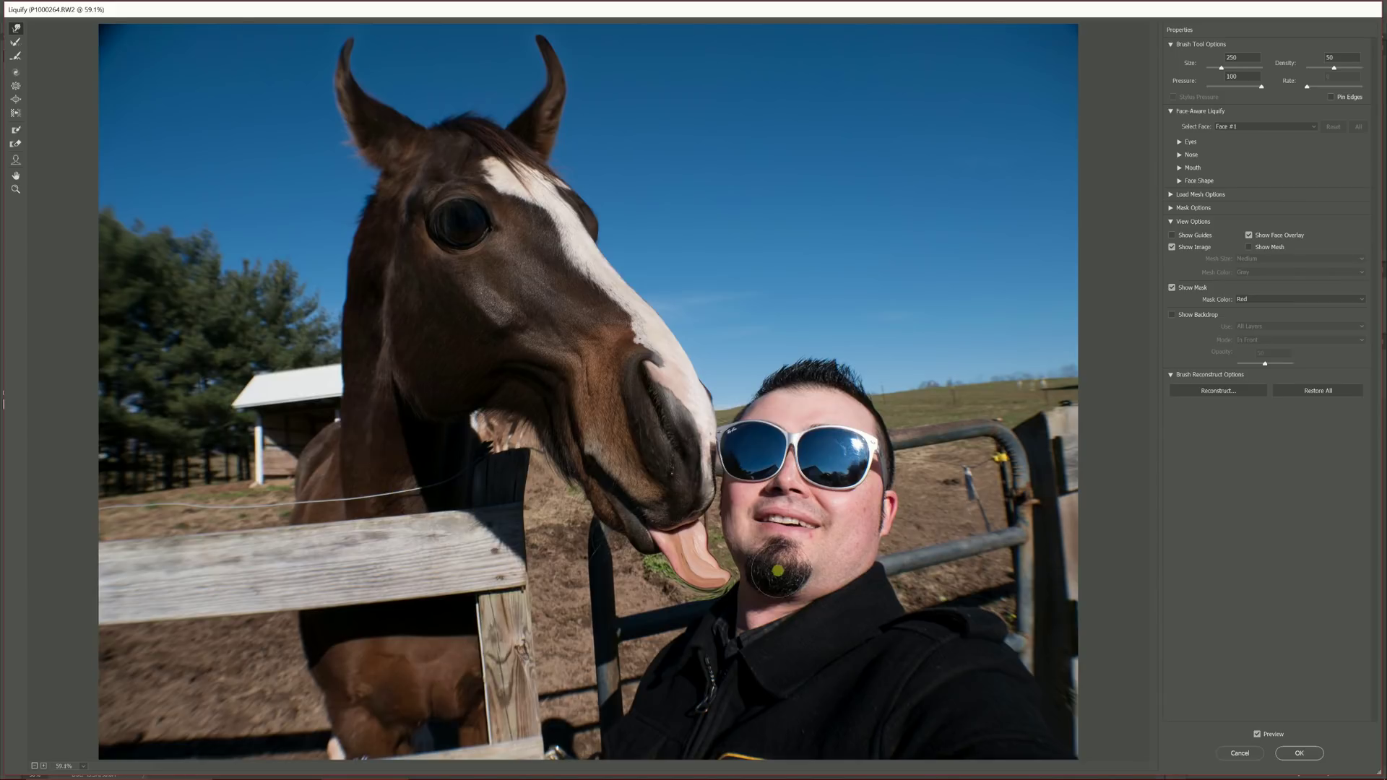
- Slim the man's jaw and neck with the Forward Warp tool, using brush sizes between 150 and 300
key("bracketright")
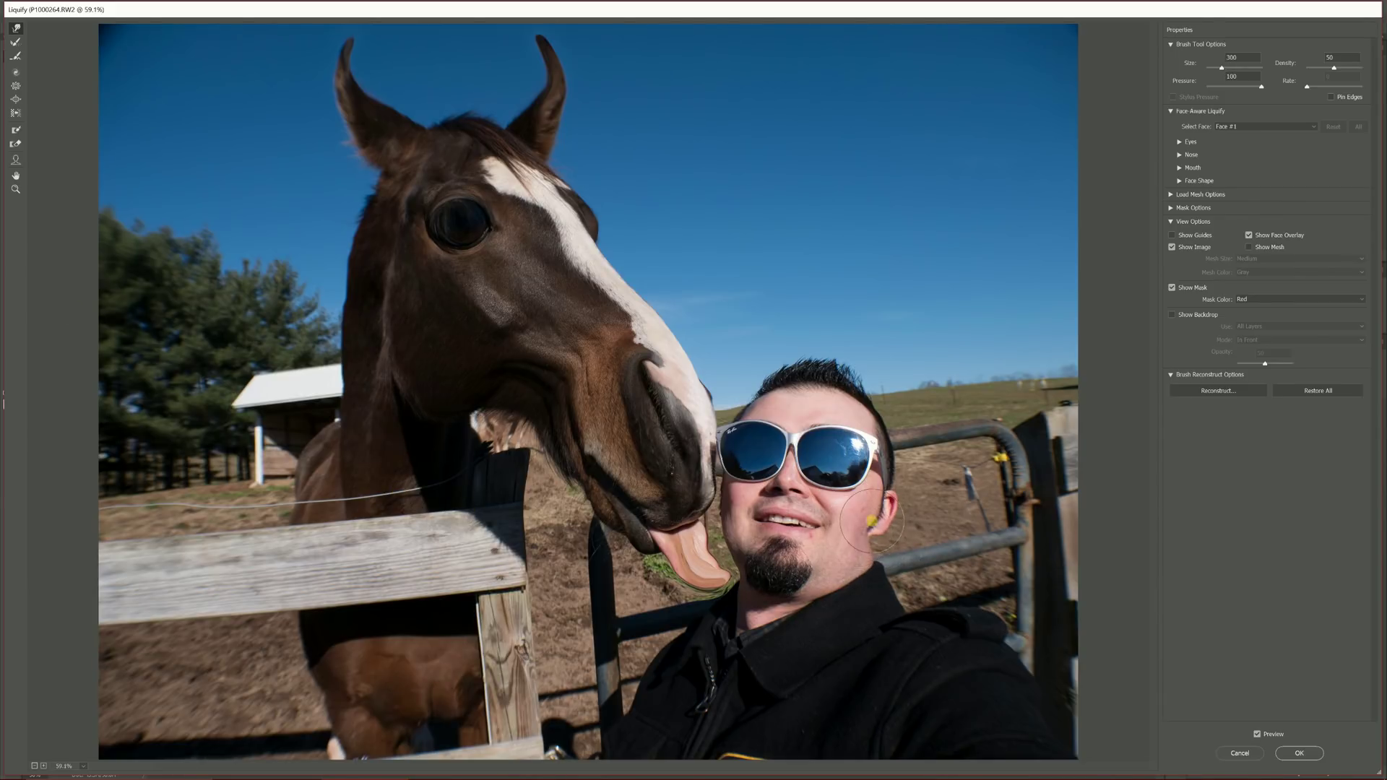
key("bracketleft")
key("bracketleft")
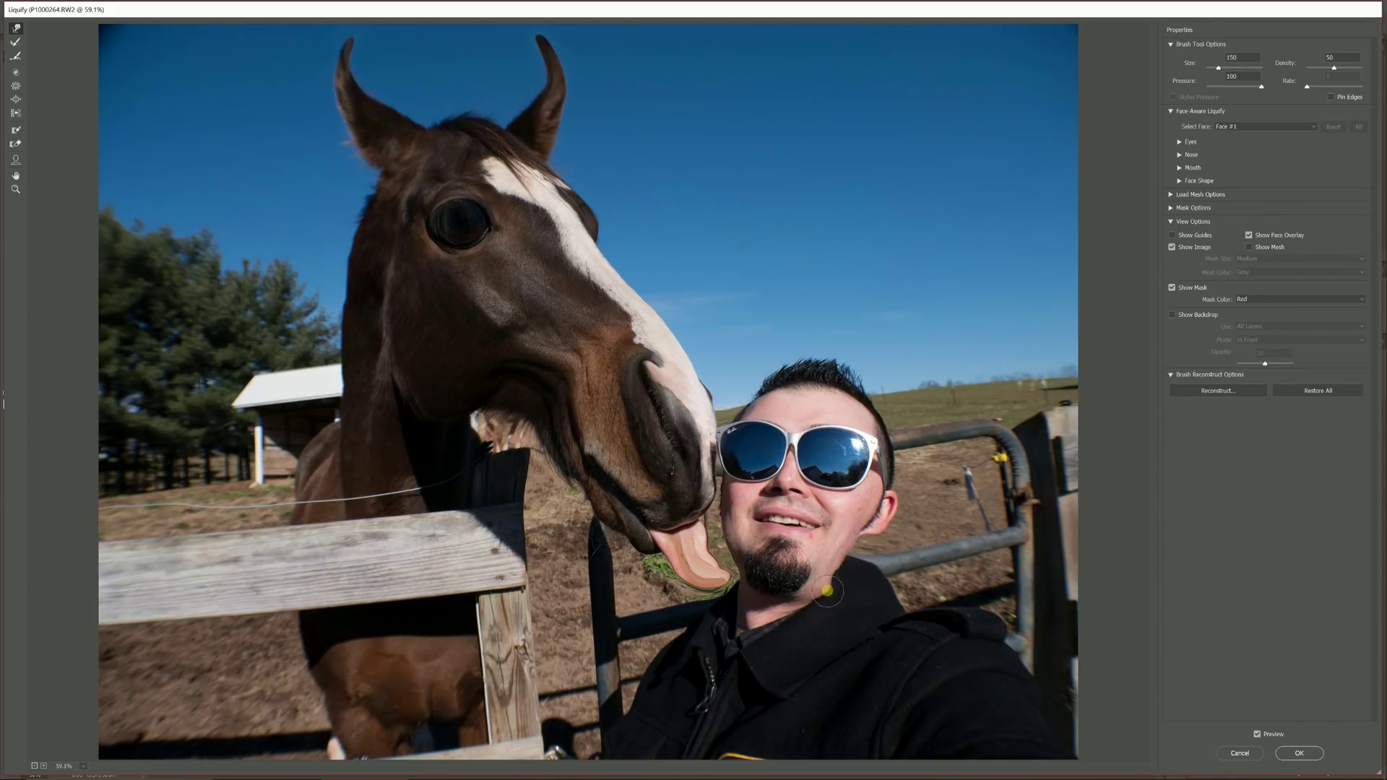
key("bracketleft")
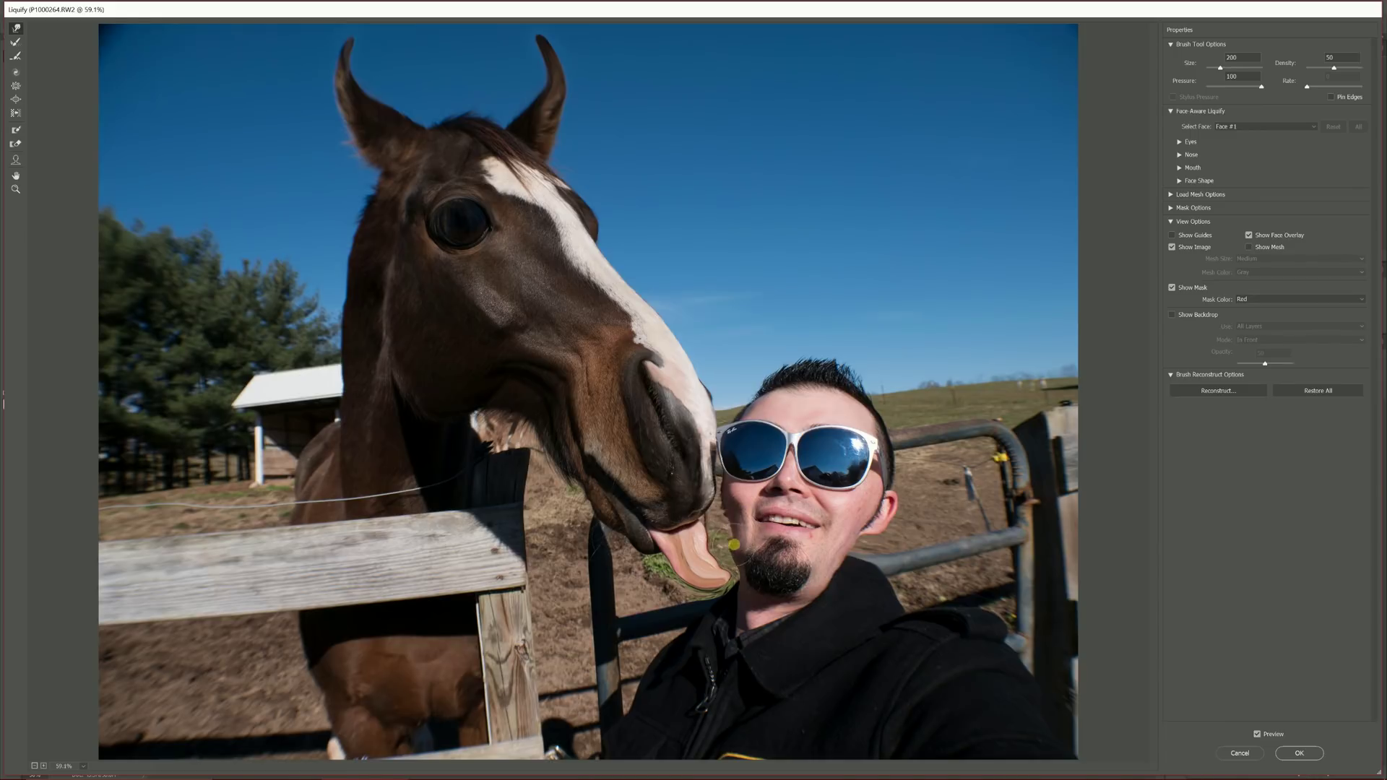
- Pull the man's hair up into a tall, swept-back crest with a small Forward Warp brush
key("bracketleft")
key("bracketleft")
key("bracketleft")
key("bracketright")
key("bracketright")
key("bracketright")
key("bracketright")
key("bracketright")
key("bracketright")
key("bracketleft")
left_click_drag(811, 370, 845, 364)
mouse_move(797, 366)
left_mouse_down()
mouse_move(824, 354)
mouse_move(846, 332)
mouse_move(811, 360)
mouse_move(836, 328)
mouse_move(836, 366)
mouse_move(865, 341)
mouse_move(833, 334)
mouse_move(860, 323)
mouse_move(860, 348)
mouse_move(887, 325)
left_mouse_up()
left_click_drag(794, 365, 807, 330)
- Shrink the area between the man's mouth and goatee with the Pucker tool
left_click(16, 85)
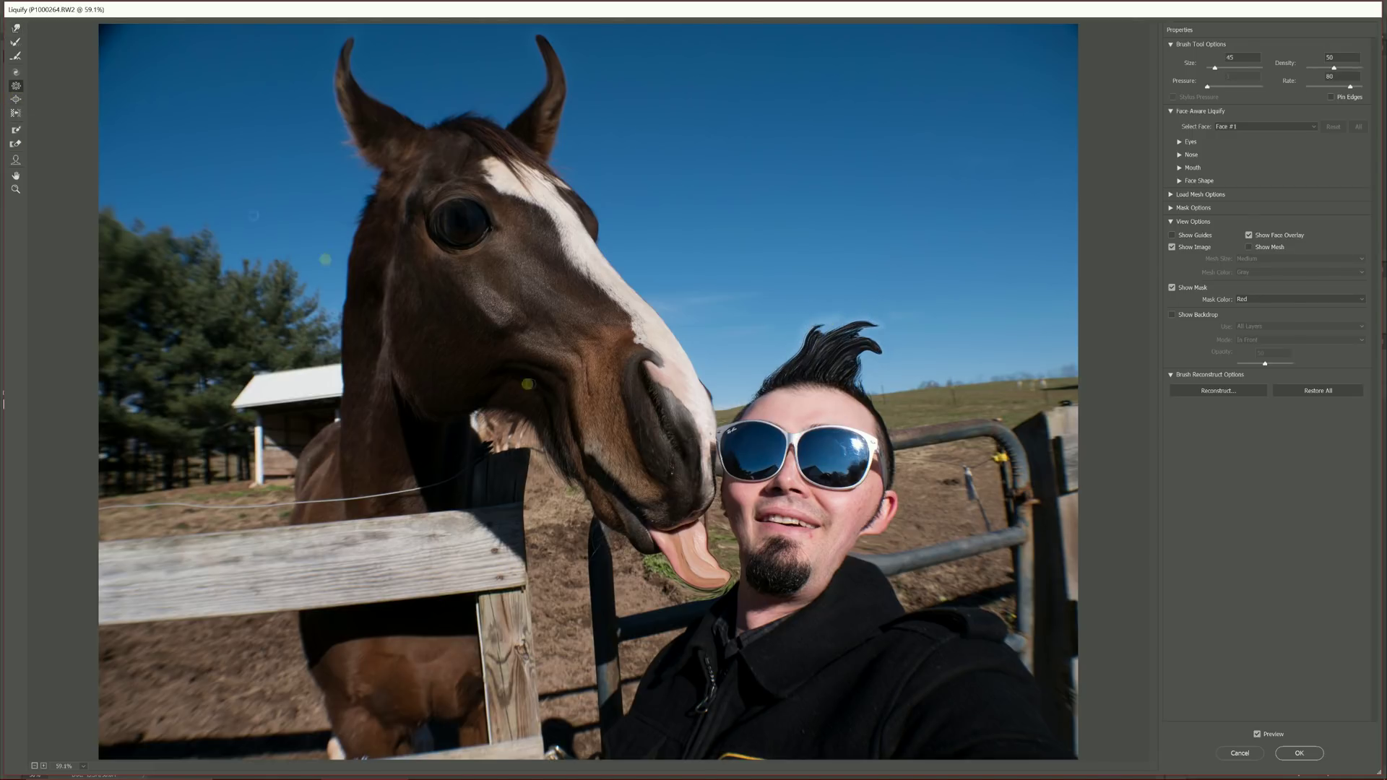
key("bracketright")
key("bracketright")
key("bracketright")
key("bracketright")
key("bracketright")
key("bracketright")
key("bracketright")
key("bracketright")
key("bracketright")
key("bracketright")
key("bracketright")
key("bracketright")
key("bracketright")
key("bracketright")
key("bracketright")
key("bracketright")
key("bracketright")
key("bracketright")
key("bracketright")
key("bracketright")
key("bracketleft")
key("bracketleft")
key("bracketleft")
key("bracketleft")
key("bracketleft")
left_click(784, 547)
left_click(785, 549)
left_click(779, 551)
left_click(787, 533)
- Enlarge the man's mouth with the Bloat tool at brush size 200 and apply the Liquify filter
left_click(16, 99)
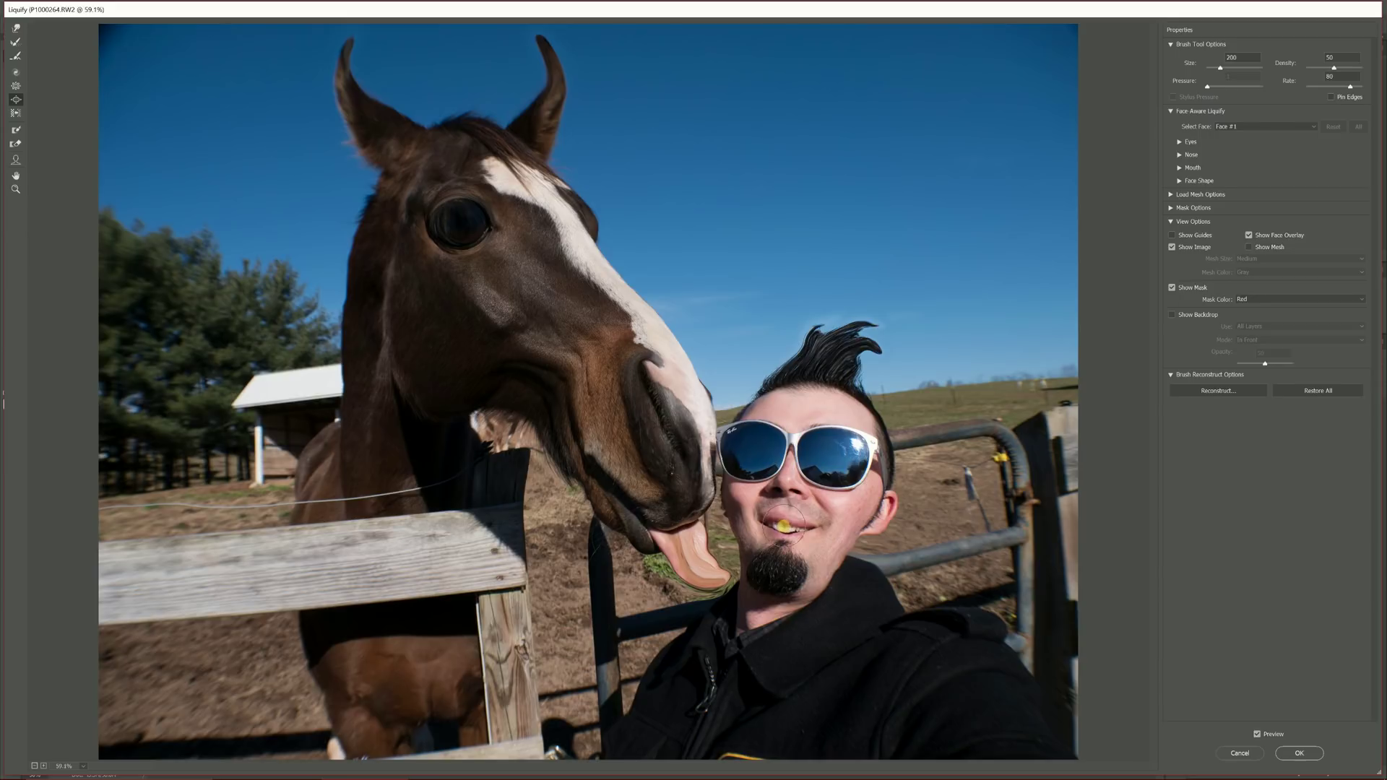
mouse_move(794, 525)
left_mouse_down()
mouse_move(675, 580)
mouse_move(792, 509)
mouse_move(764, 520)
mouse_move(798, 520)
left_mouse_up()
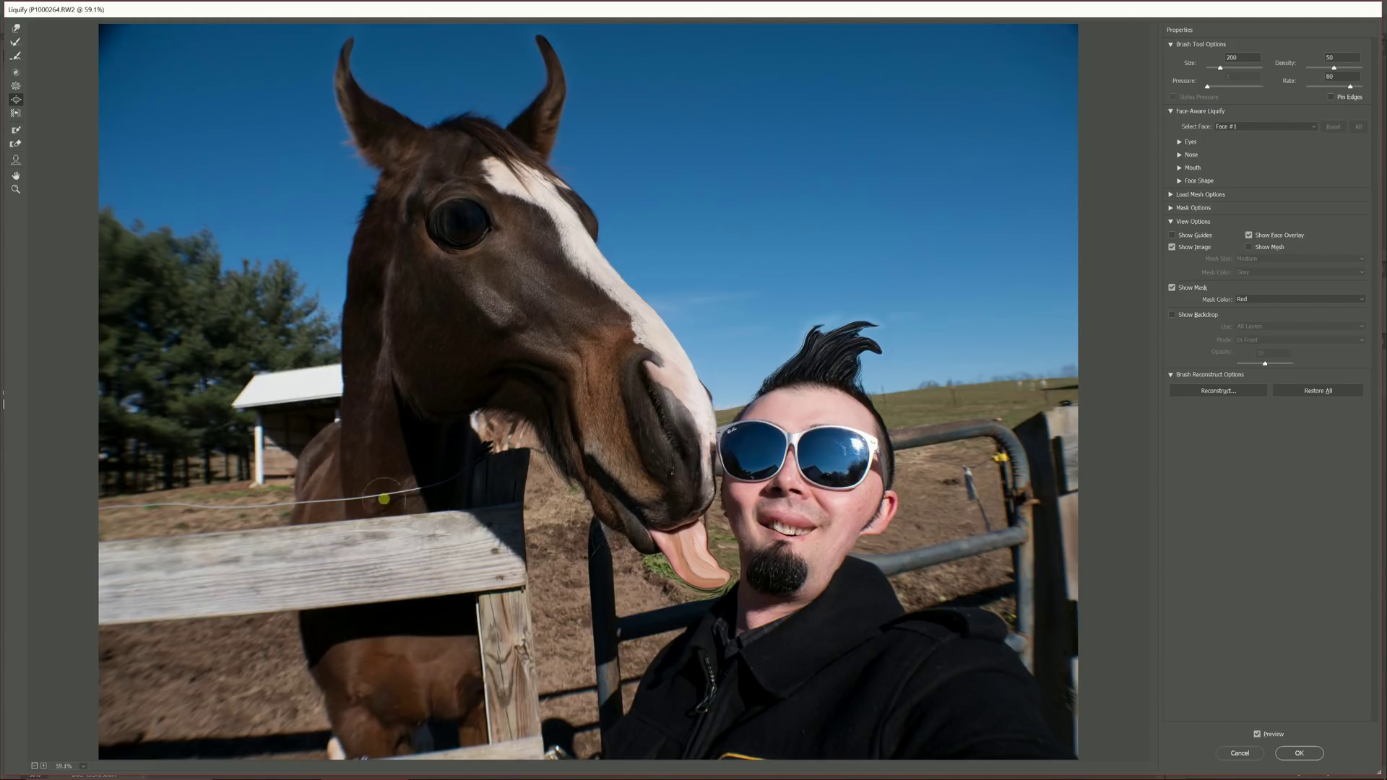
left_click(1298, 752)
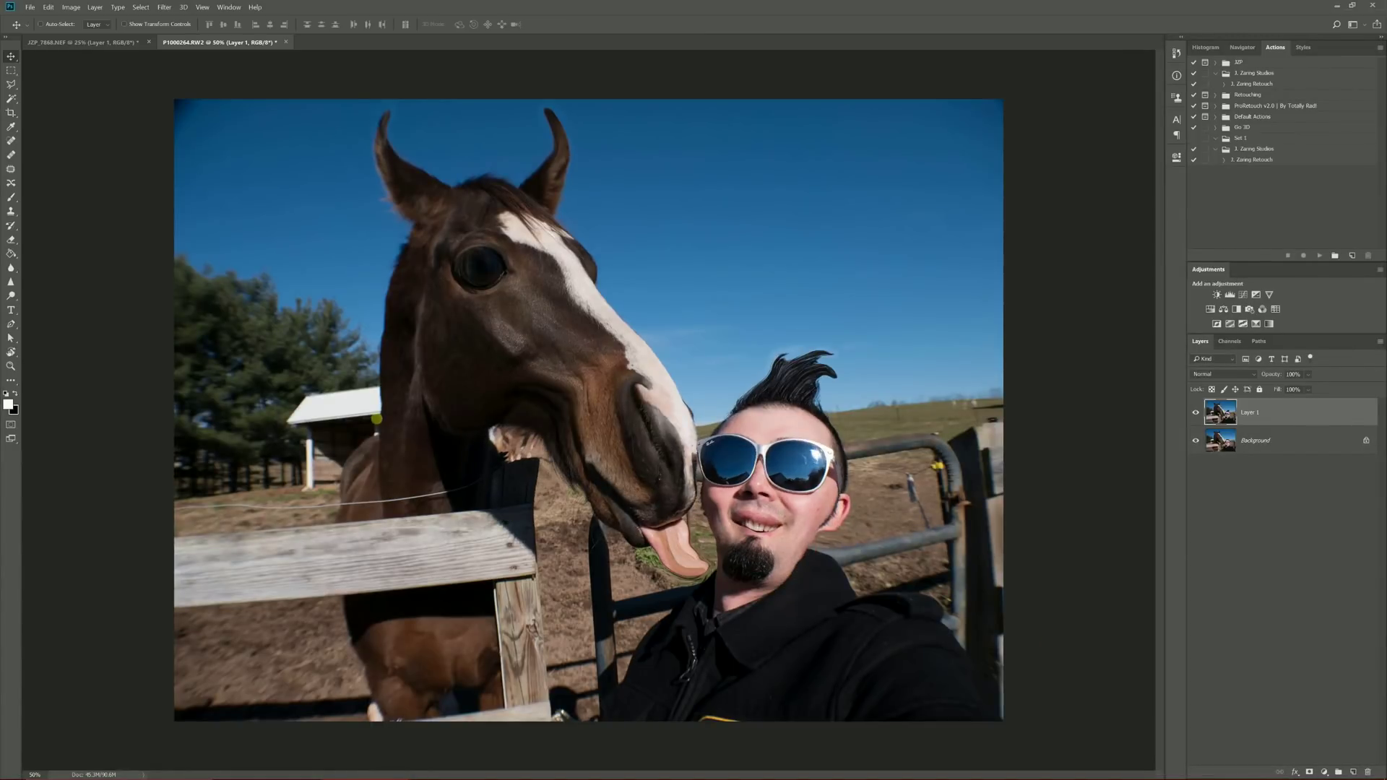
- Paint a small white catchlight in the horse's eye on a new layer and merge it with the liquified layer, keeping Background hidden
key("ctrl+shift+n")
key("Return")
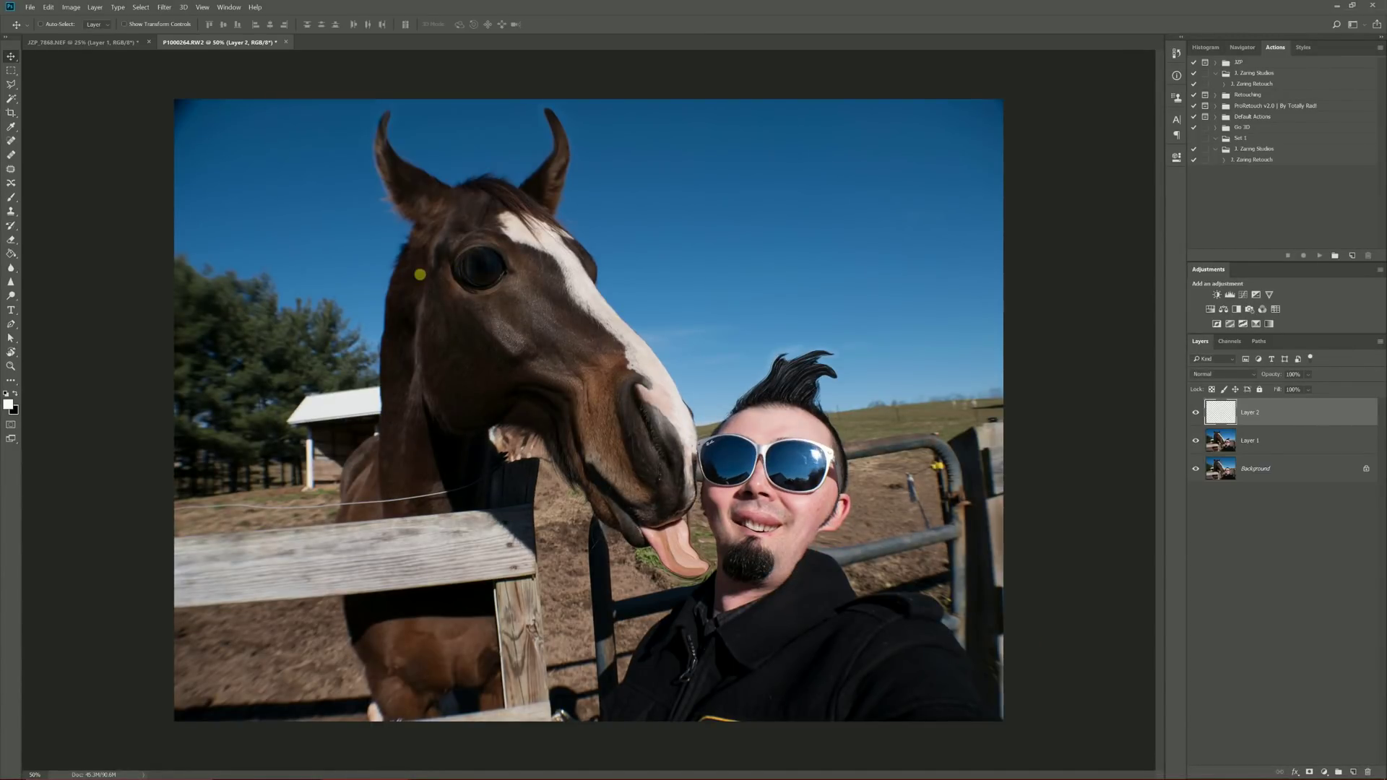
left_click(11, 196)
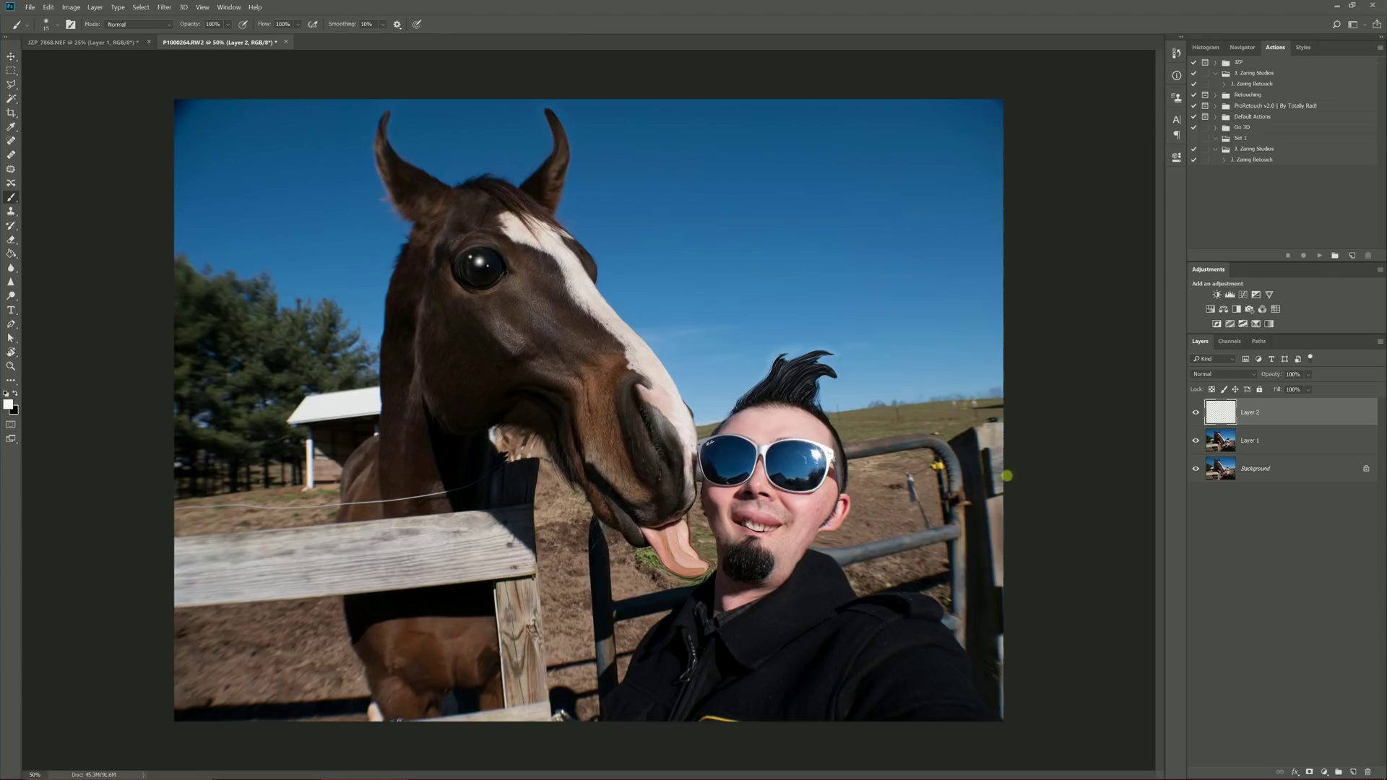
left_click(1196, 469)
key("ctrl+shift+e")
- Paint white highlights on both sunglasses lenses on a new layer and merge it with the liquified layer
key("ctrl+shift+n")
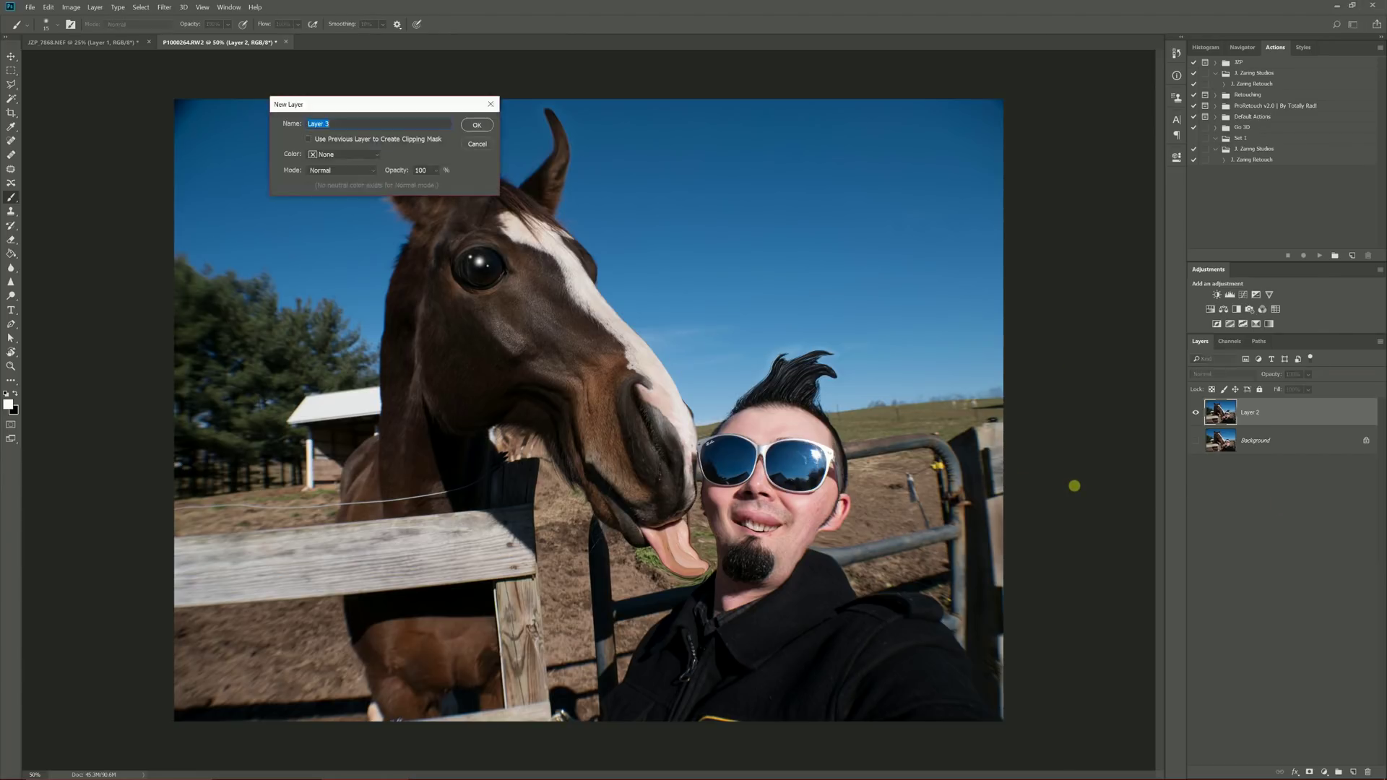
key("Return")
left_click(800, 462)
left_click(726, 456)
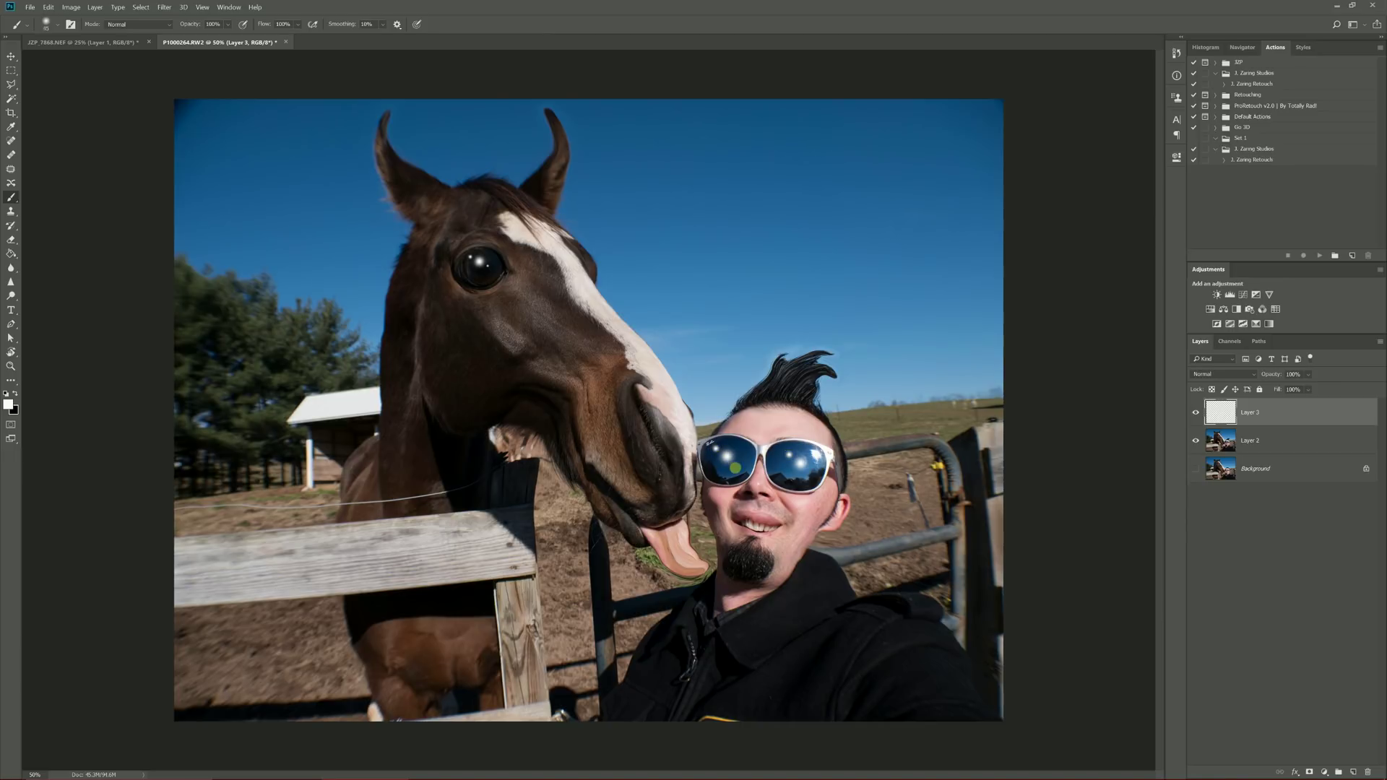
key("ctrl+shift+e")
- Show the Background layer and toggle the merged layer's visibility to compare the horse selfie before and after
left_click(1195, 440)
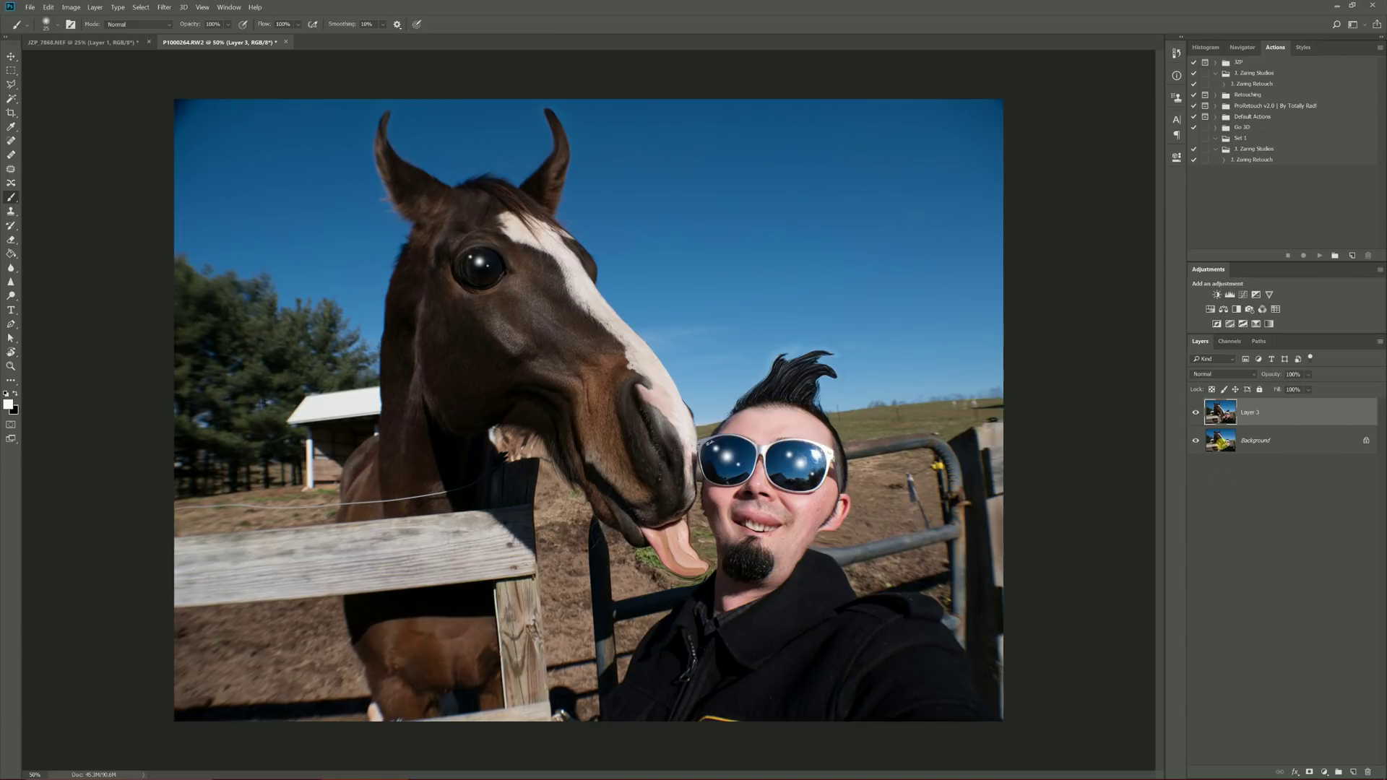
left_click(1194, 412)
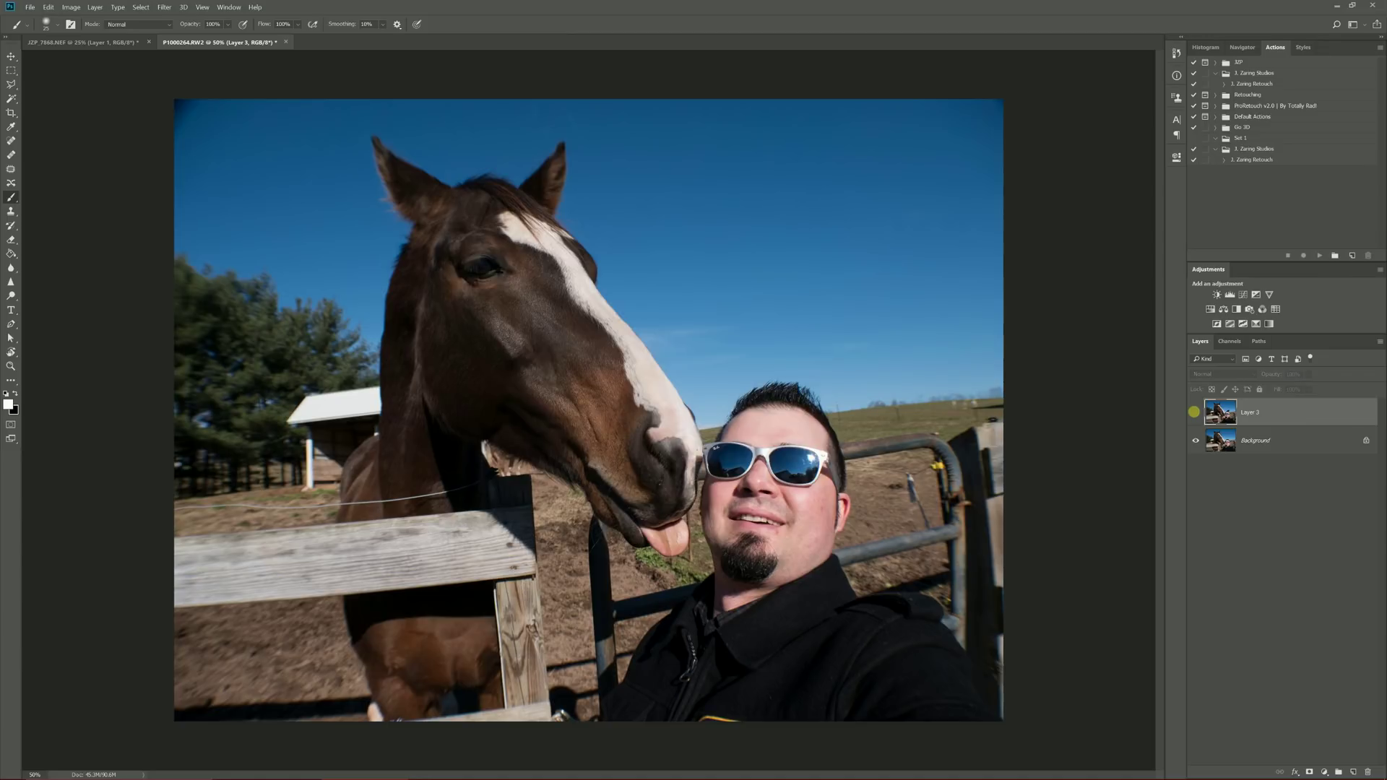
left_click(1194, 412)
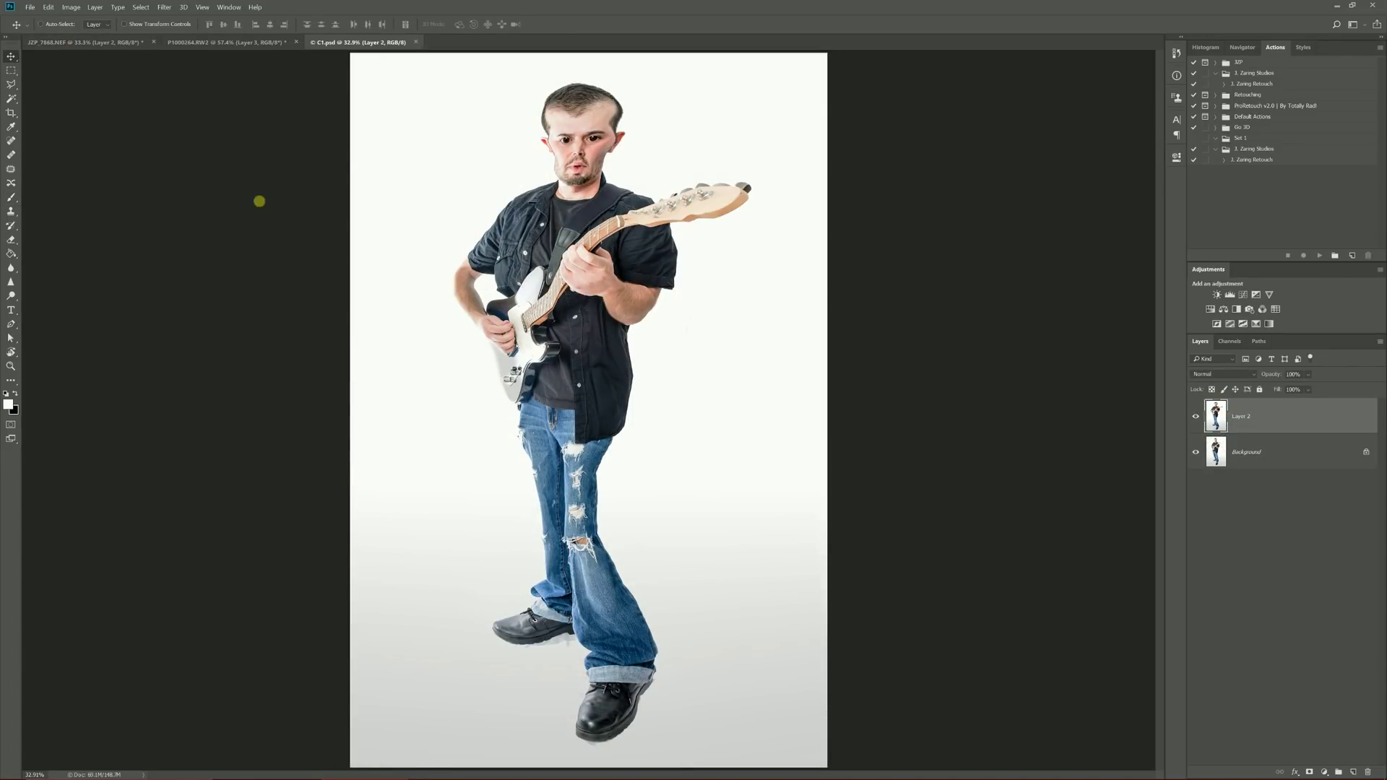
- Switch between the horse selfie and guitarist documents to examine both finished caricatures
left_click(238, 42)
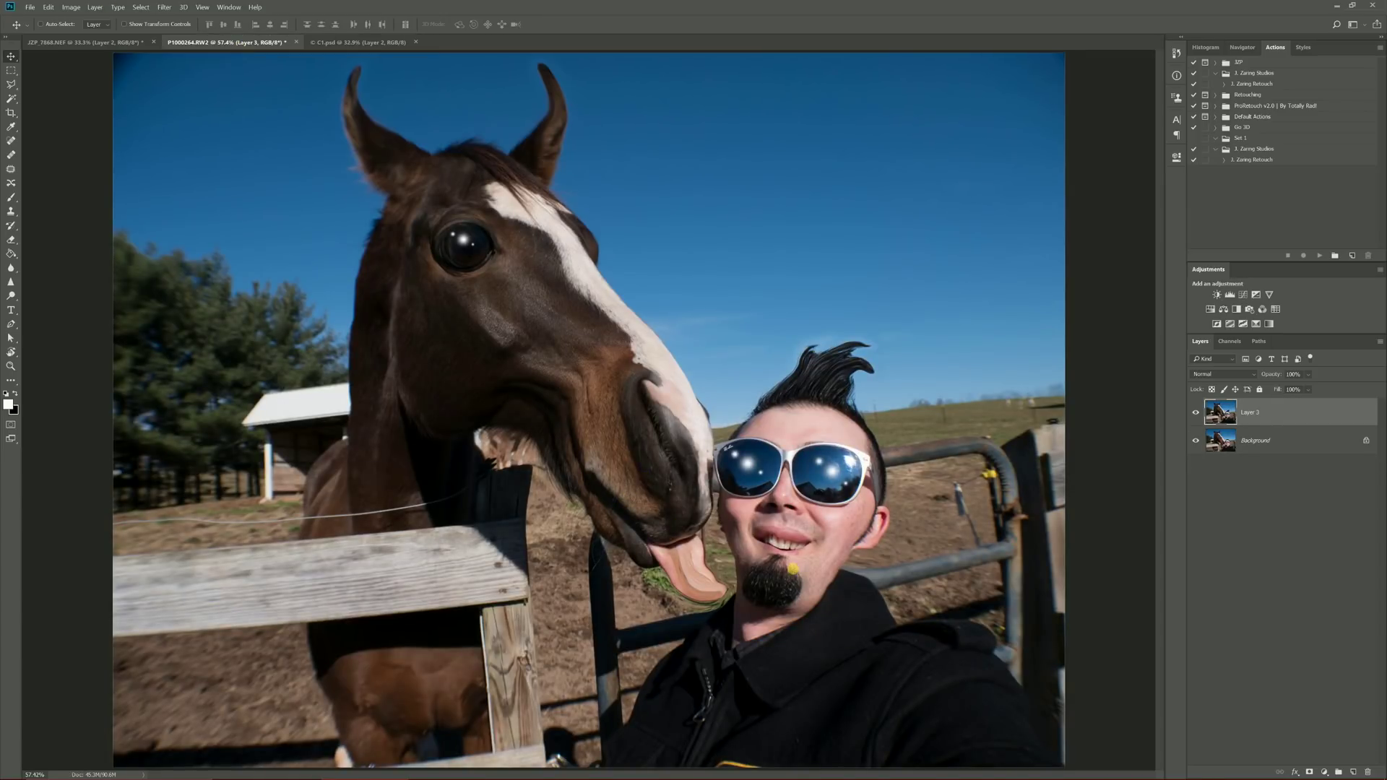
key("ctrl+Tab")
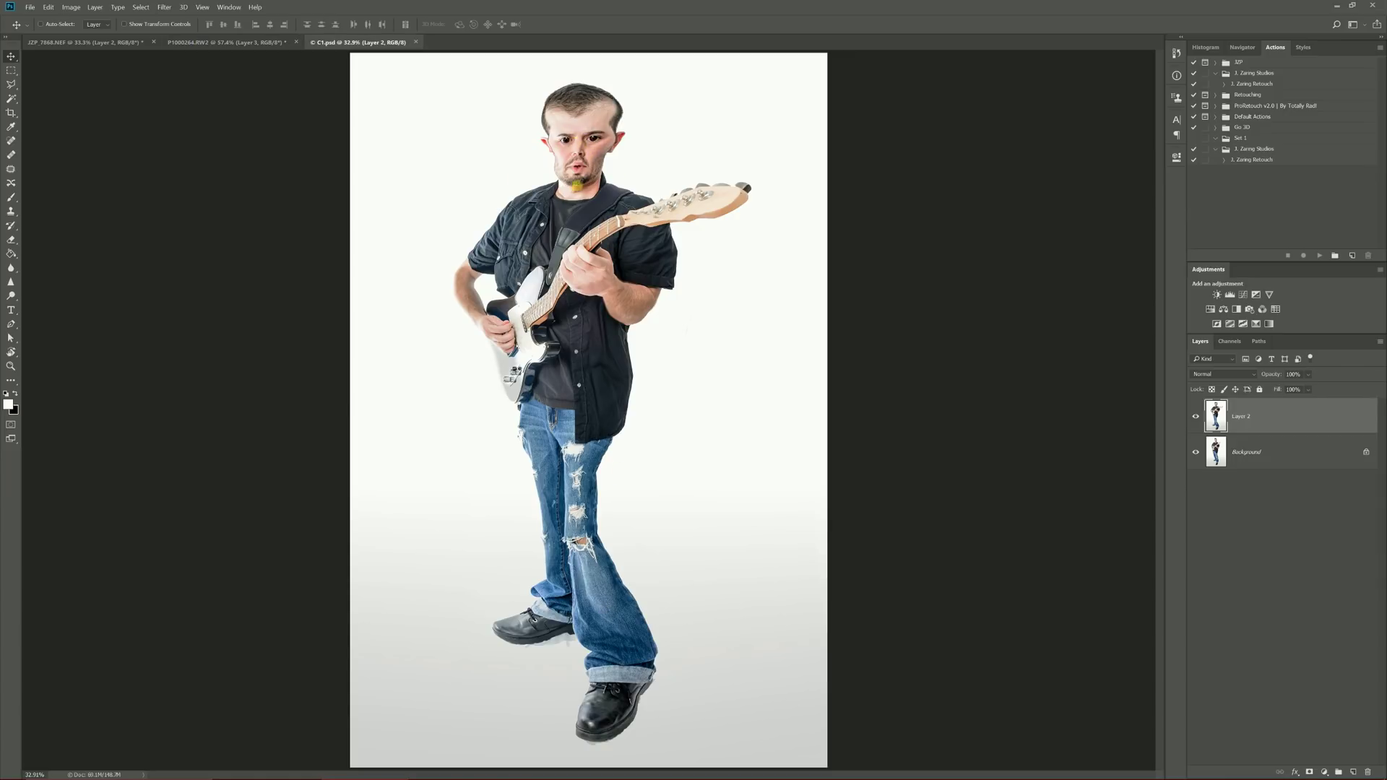
left_click(201, 43)
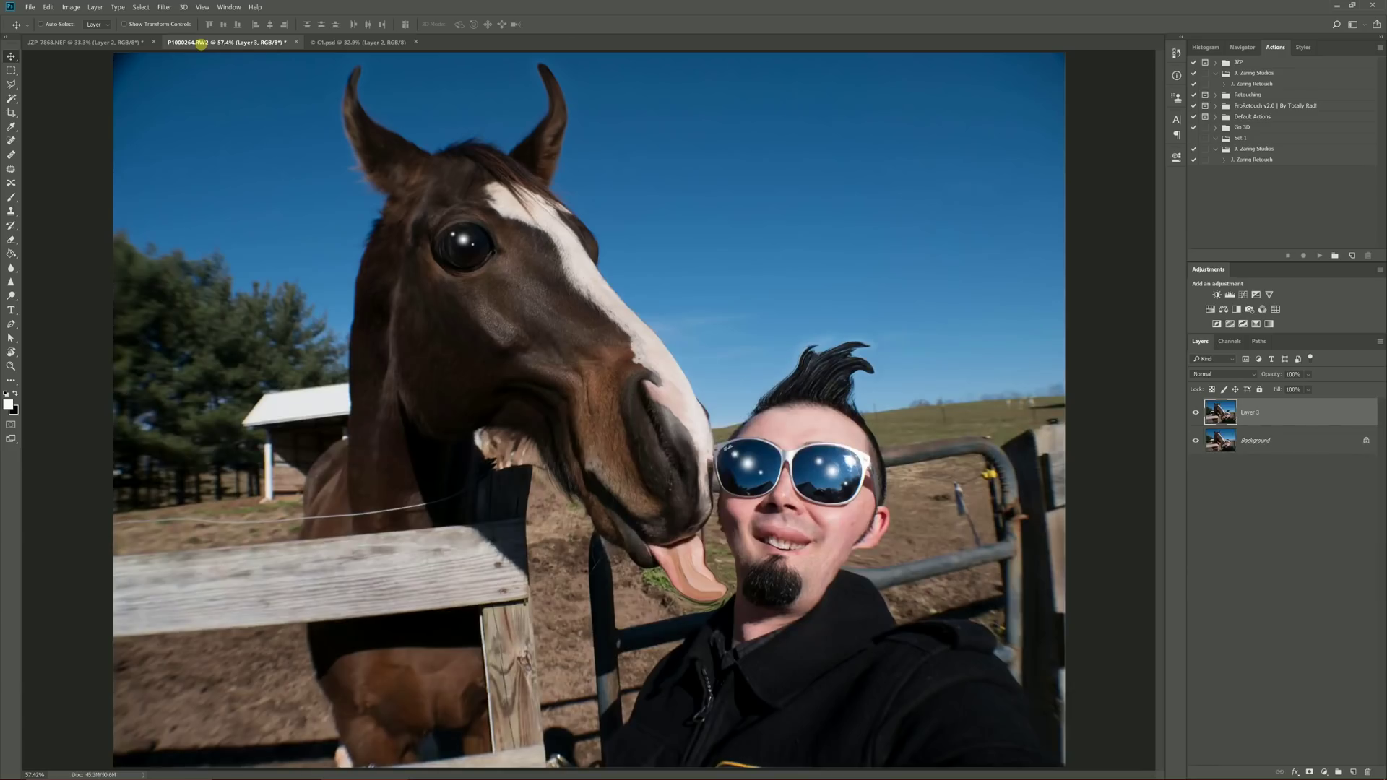